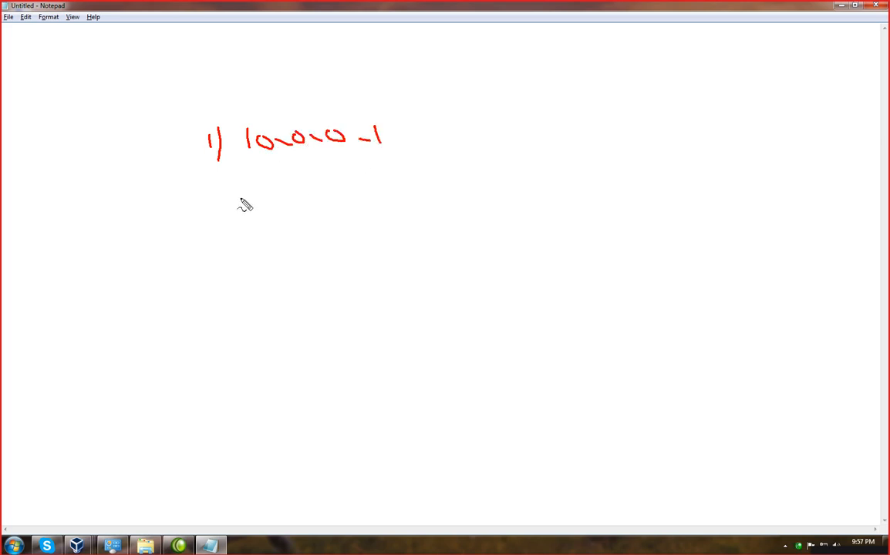
Handwrite list entries 2) and 3) beneath the 10.0.0.1 entry, each with ditto marks for the same address
mouse_move(206, 208)
left_mouse_down()
mouse_move(233, 230)
mouse_move(282, 221)
left_mouse_up()
mouse_move(208, 276)
left_mouse_down()
mouse_move(223, 287)
mouse_move(212, 294)
mouse_move(239, 297)
left_mouse_up()
left_click_drag(283, 277, 286, 286)
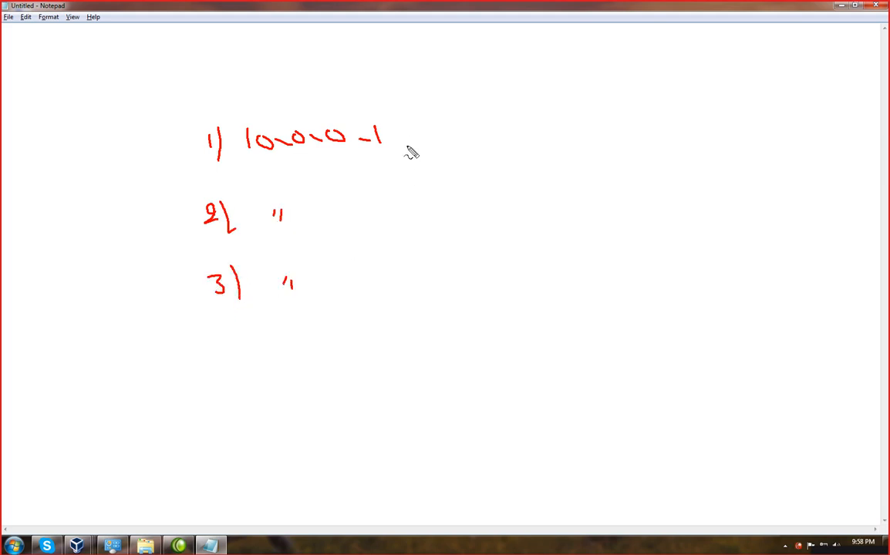
Add a slash and a port number to each of the three entries: 80, 81 and 82
left_click_drag(406, 114, 397, 168)
mouse_move(432, 120)
left_mouse_down()
mouse_move(436, 139)
mouse_move(434, 116)
mouse_move(459, 125)
mouse_move(456, 117)
left_mouse_up()
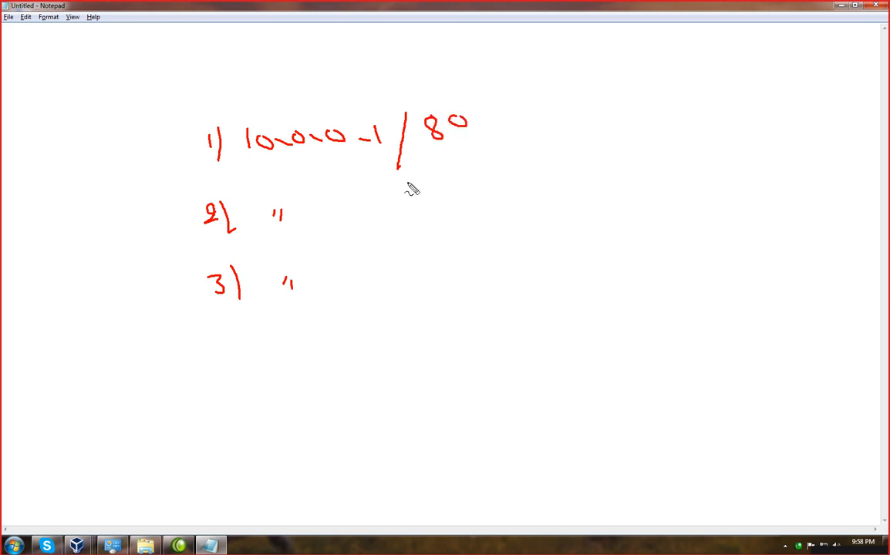
left_click_drag(392, 185, 397, 229)
mouse_move(429, 180)
left_mouse_down()
mouse_move(437, 204)
mouse_move(432, 182)
mouse_move(453, 215)
left_mouse_up()
left_click_drag(388, 251, 382, 300)
mouse_move(431, 270)
left_mouse_down()
mouse_move(429, 282)
mouse_move(436, 257)
mouse_move(461, 279)
left_mouse_up()
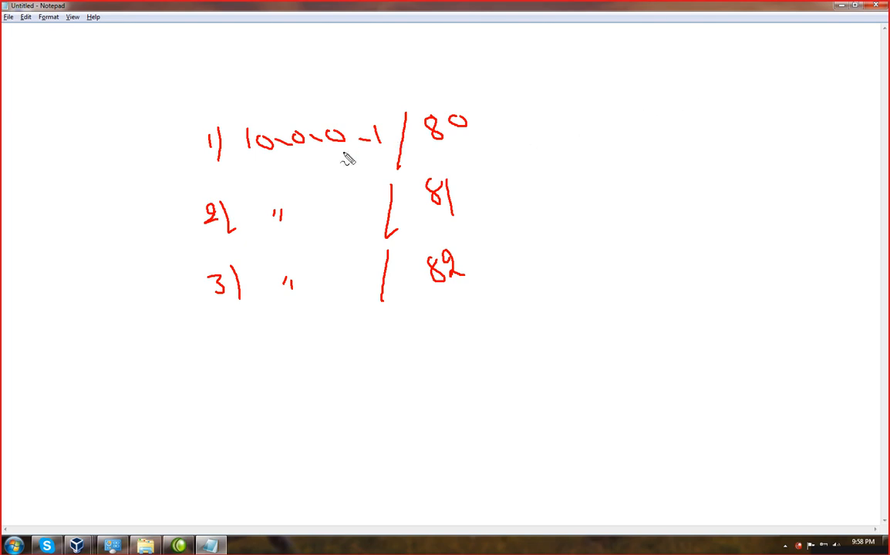
Draw an arrow from the port list to a second handwritten list: 10.0.0.1/80, 20.0.0.1/80 and 30.0.0.1/80
left_click_drag(494, 143, 562, 152)
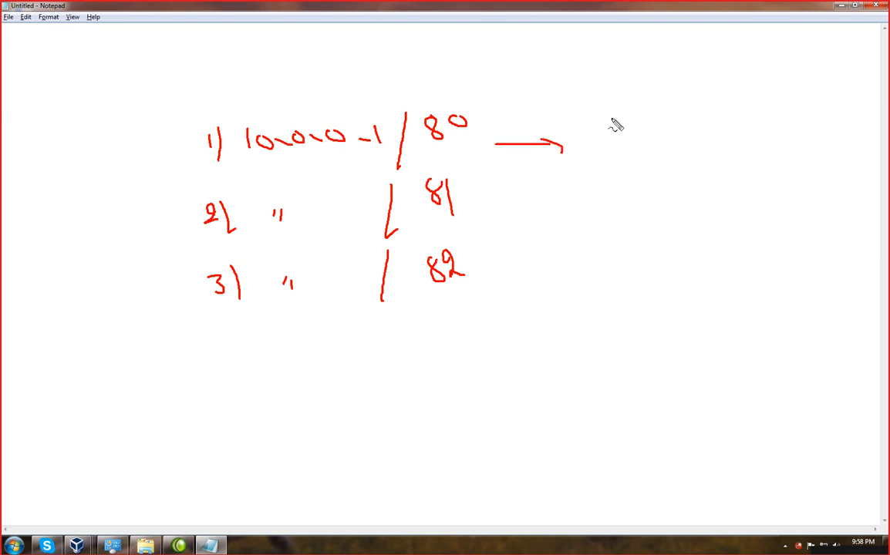
mouse_move(604, 119)
left_mouse_down()
mouse_move(628, 125)
mouse_move(696, 110)
mouse_move(746, 127)
left_mouse_up()
mouse_move(771, 87)
left_mouse_down()
mouse_move(760, 102)
mouse_move(789, 83)
left_mouse_up()
mouse_move(621, 179)
left_mouse_down()
mouse_move(621, 199)
mouse_move(711, 176)
mouse_move(743, 185)
left_mouse_up()
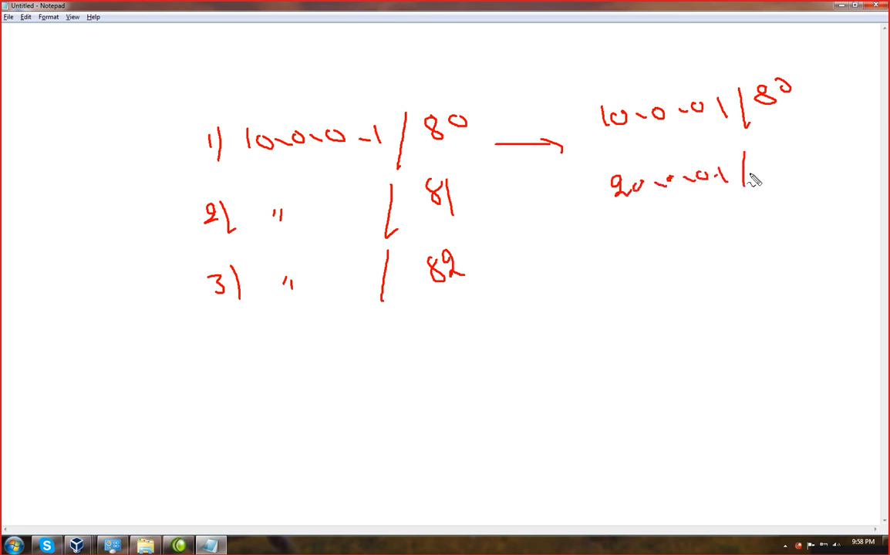
mouse_move(764, 151)
left_mouse_down()
mouse_move(775, 169)
mouse_move(785, 148)
left_mouse_up()
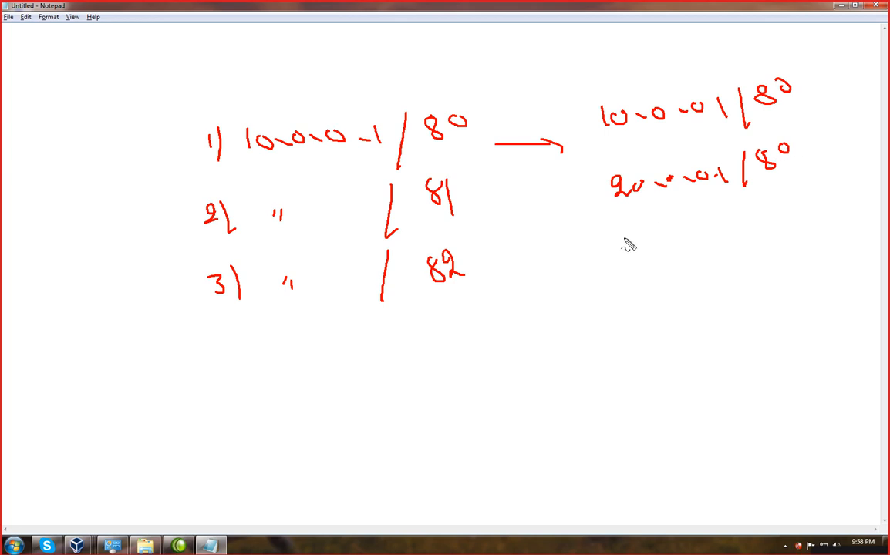
mouse_move(618, 228)
left_mouse_down()
mouse_move(629, 252)
mouse_move(714, 220)
mouse_move(749, 223)
mouse_move(787, 197)
left_mouse_up()
Draw an arrow from the different-IP list back to the port list and add check marks on both lists
mouse_move(683, 261)
left_mouse_down()
mouse_move(628, 298)
mouse_move(455, 324)
mouse_move(357, 329)
mouse_move(354, 303)
left_mouse_up()
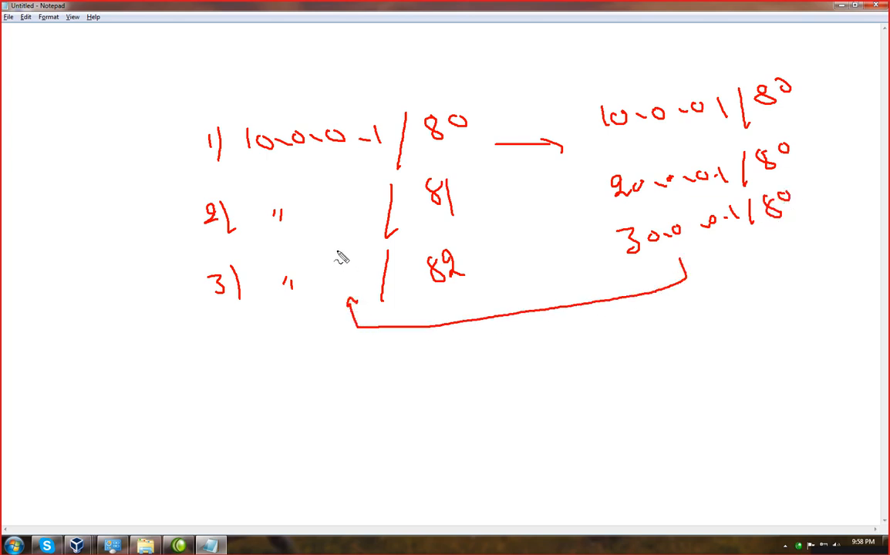
left_click_drag(337, 253, 394, 232)
left_click_drag(685, 202, 743, 178)
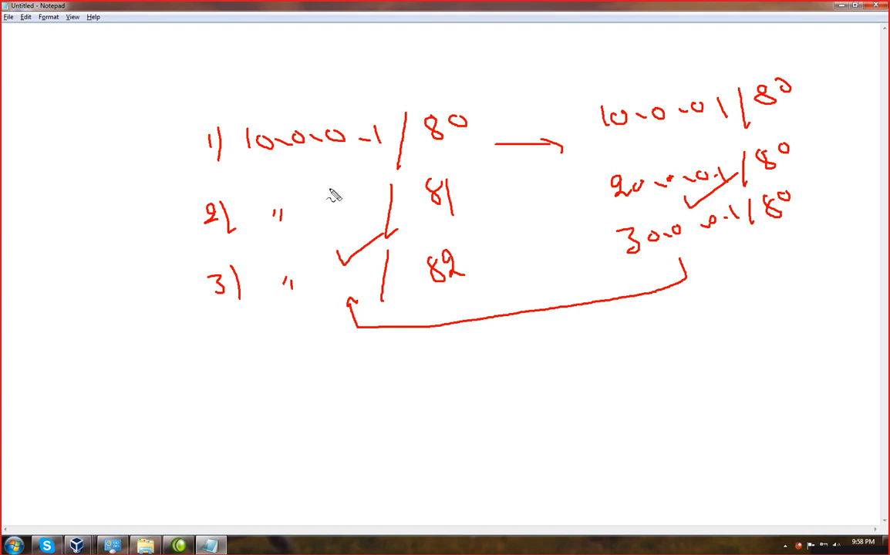
mouse_move(239, 158)
left_mouse_down()
mouse_move(257, 168)
mouse_move(304, 156)
left_mouse_up()
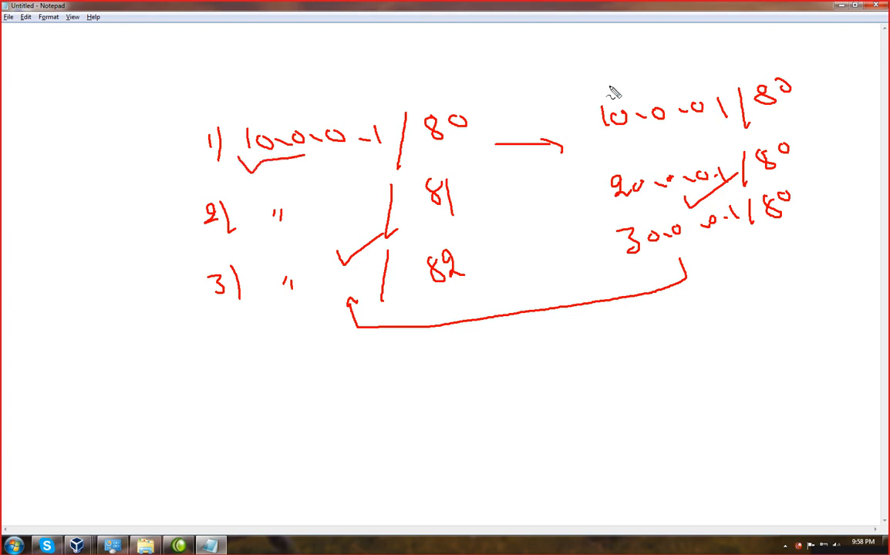
left_click_drag(609, 87, 654, 87)
left_click_drag(235, 139, 291, 114)
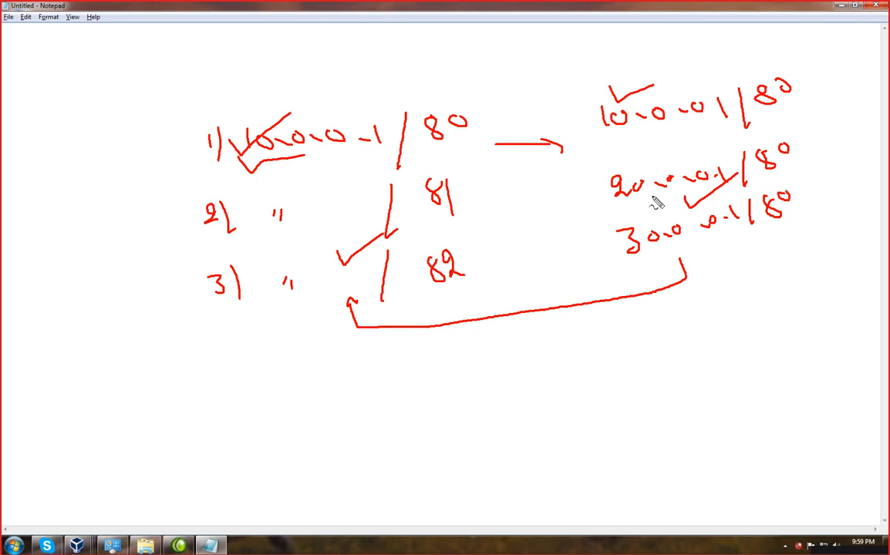
left_click_drag(586, 114, 661, 76)
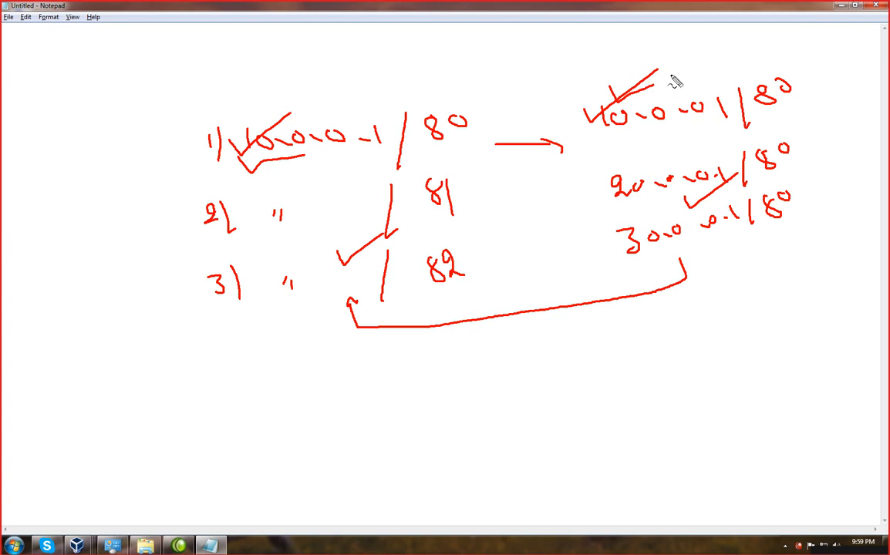
Clear the handwritten annotations, minimise Notepad and switch to the running Windows 7 virtual machine in VirtualBox
key("Escape")
left_click(838, 6)
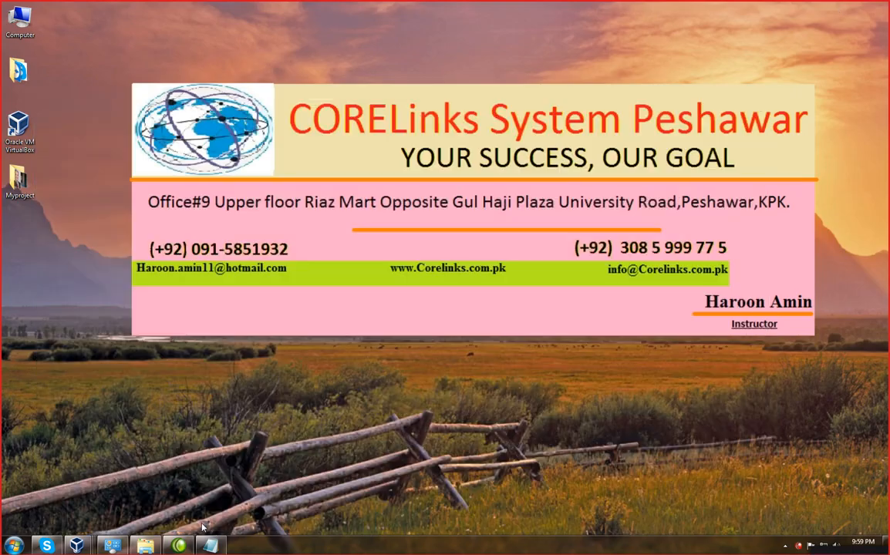
mouse_move(76, 545)
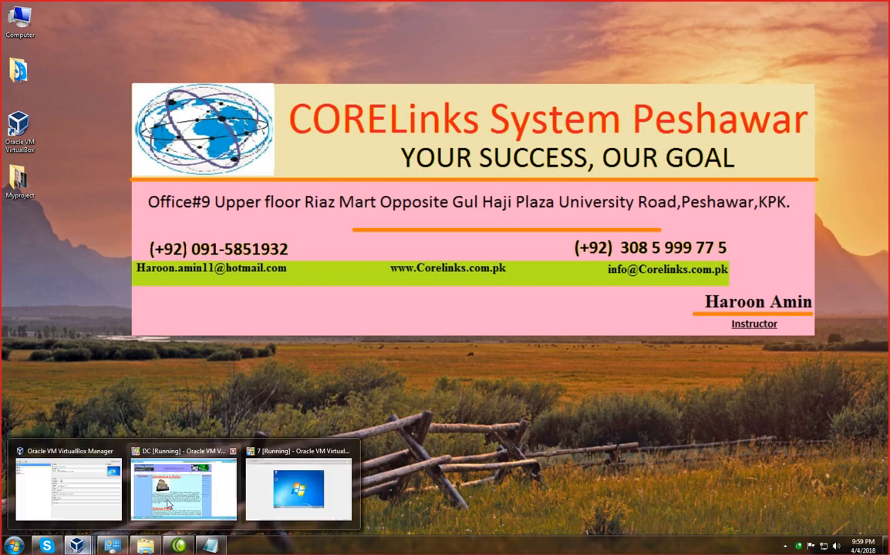
left_click(96, 486)
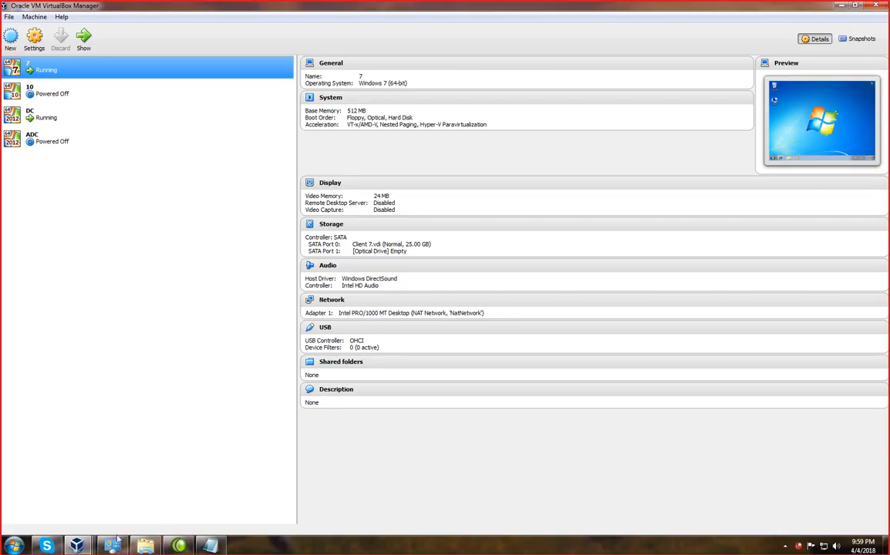
mouse_move(135, 532)
left_click(307, 456)
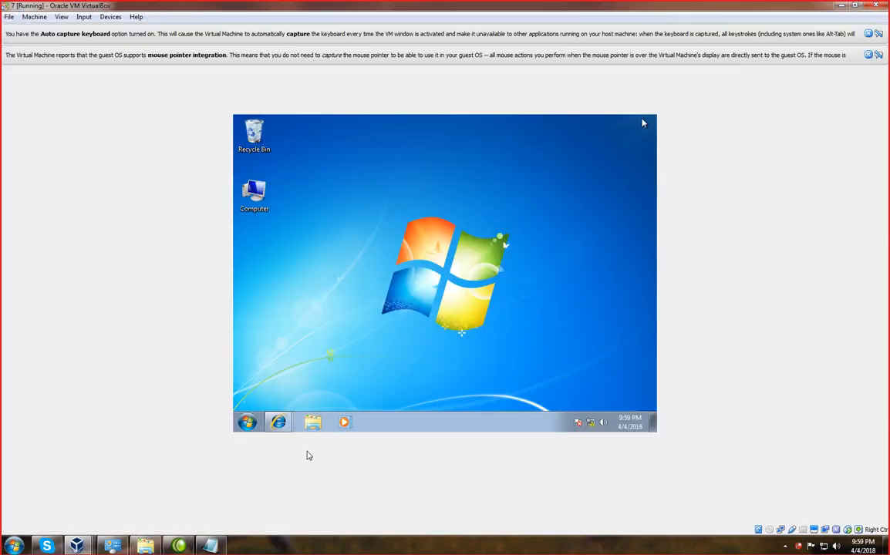
Look through the open Internet Explorer pages, covering Pakistan PoliticS and the welcom to MCSE test pages
right_click(278, 422)
left_click(280, 422)
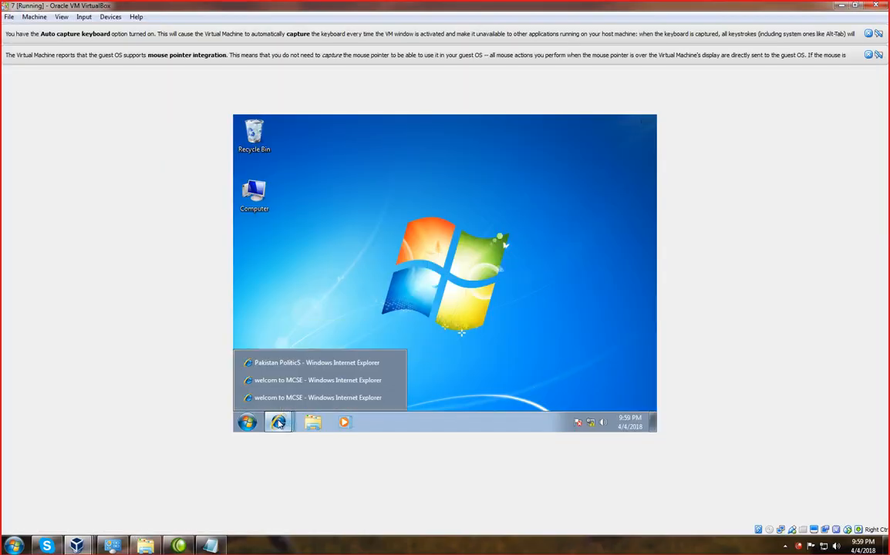
left_click(284, 363)
mouse_move(278, 421)
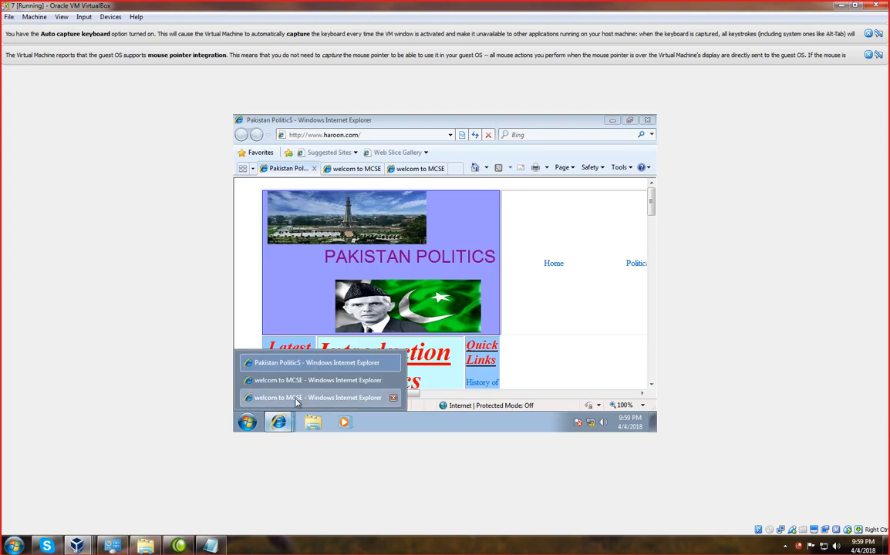
left_click(295, 398)
left_click(298, 384)
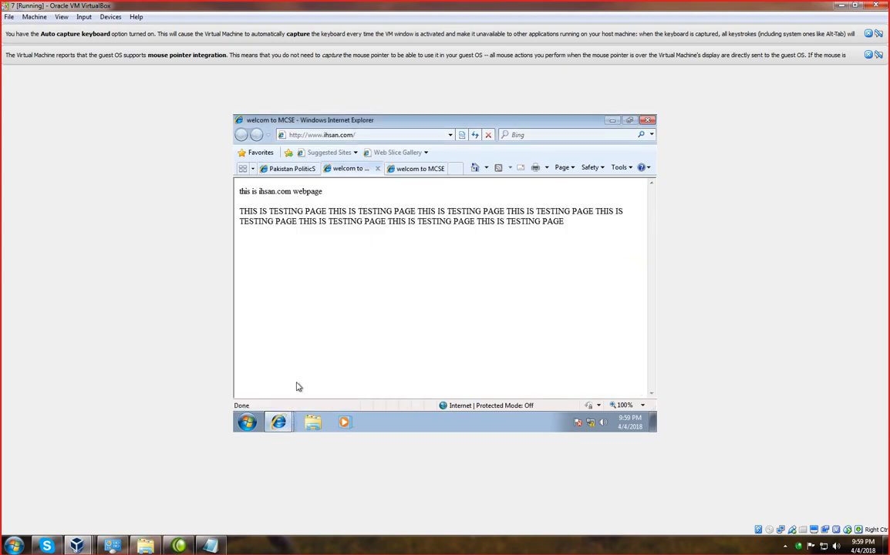
left_click(271, 167)
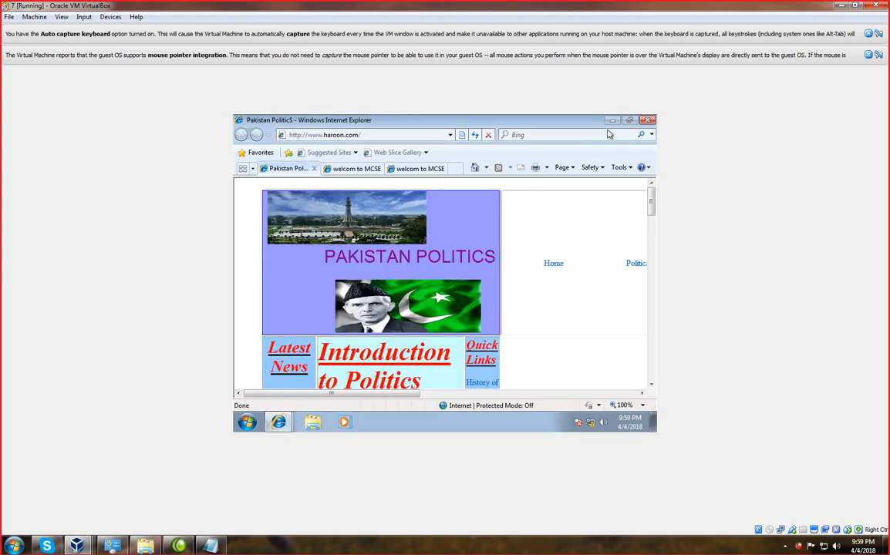
Close Internet Explorer with all its tabs, reopen it and load the site at 192.168.1.12
left_click(648, 121)
left_click(425, 270)
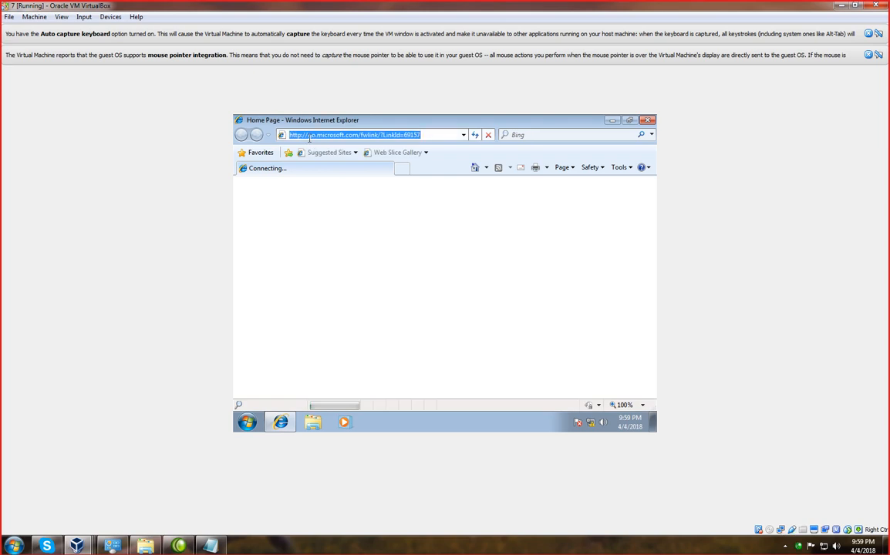
type("1922.168")
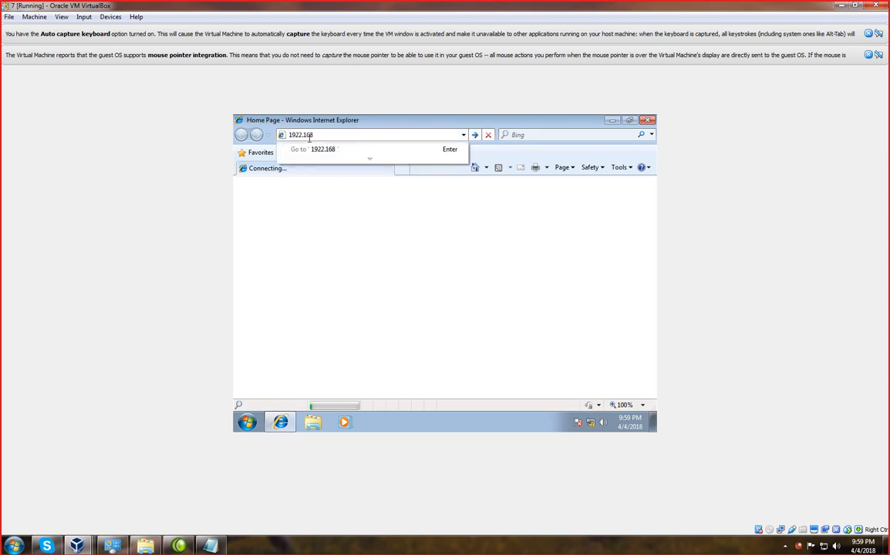
double_click(313, 136)
type("192.168.1.12")
key("Return")
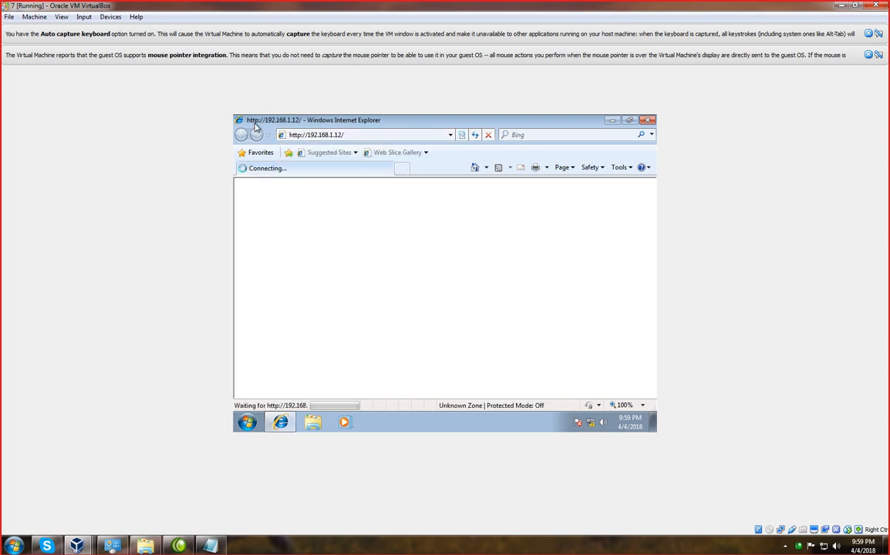
Load the site at 200.0.0.1 in a new browser tab
left_click(399, 169)
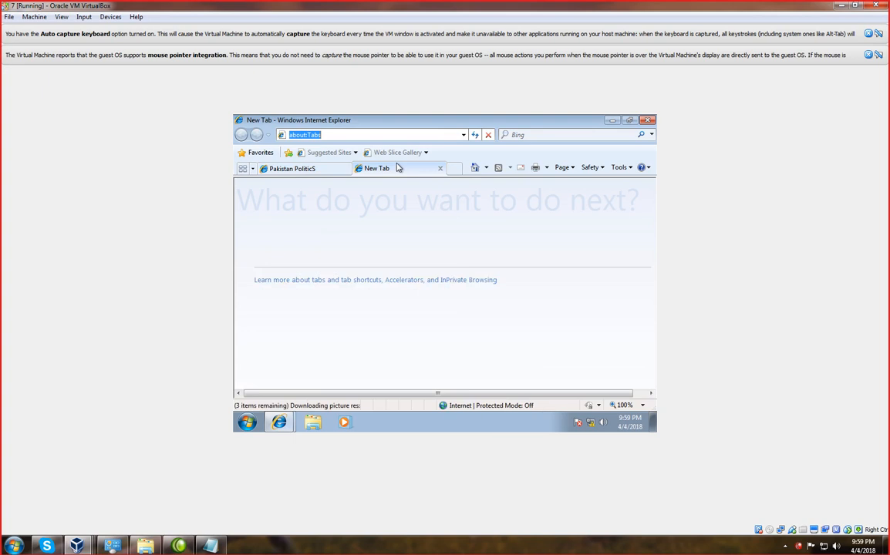
type("20")
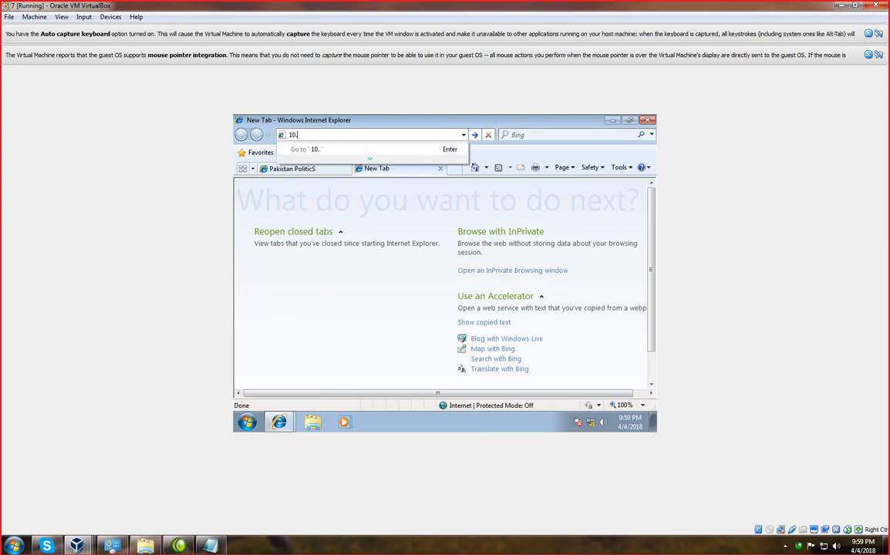
key("BackSpace")
key("BackSpace")
type("200.0.0")
key("Return")
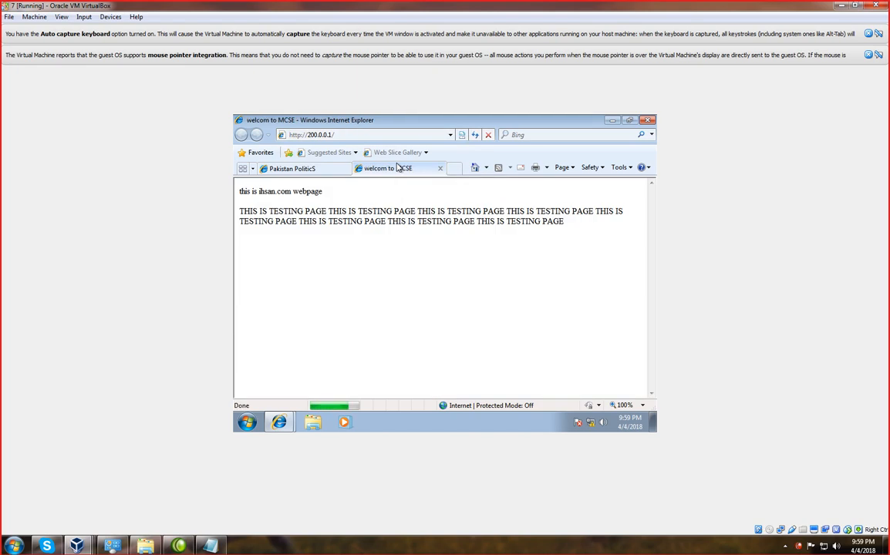
Load the site at 150.0.0.1 in a third browser tab
left_click(447, 168)
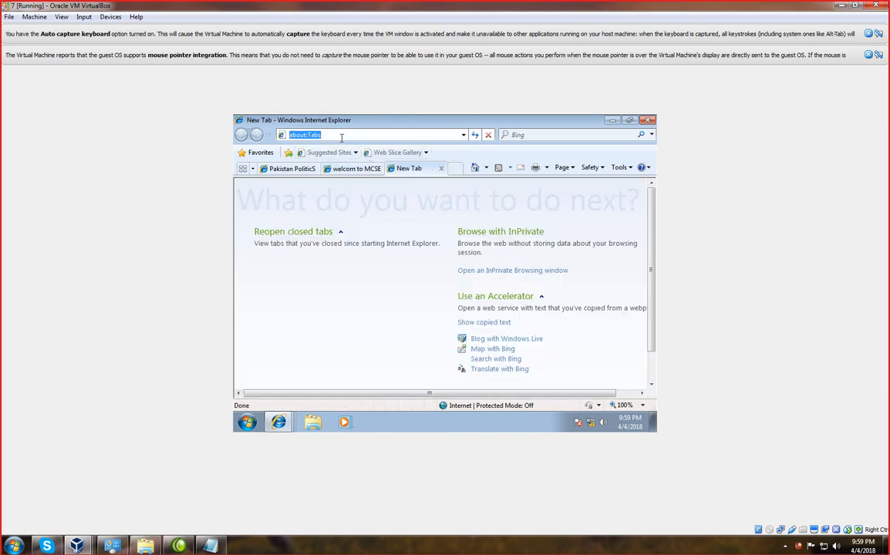
type("150.0.0.1")
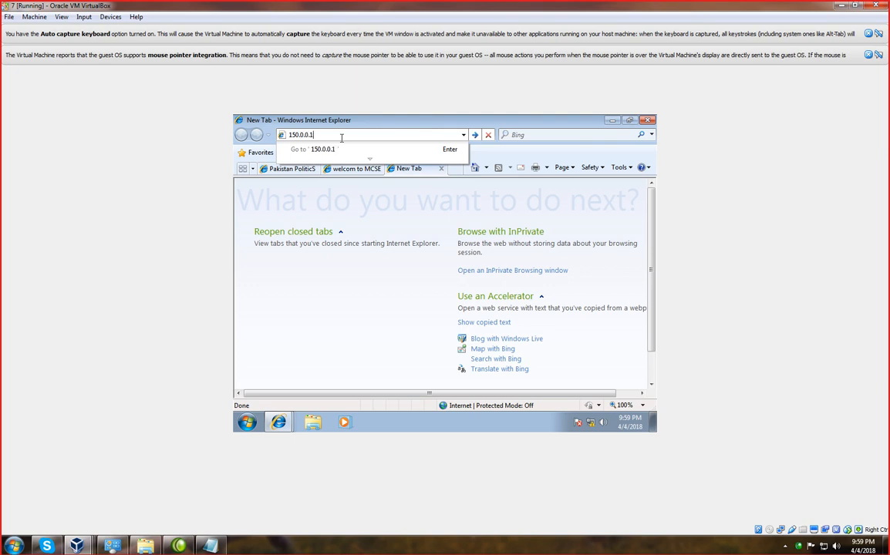
key("Return")
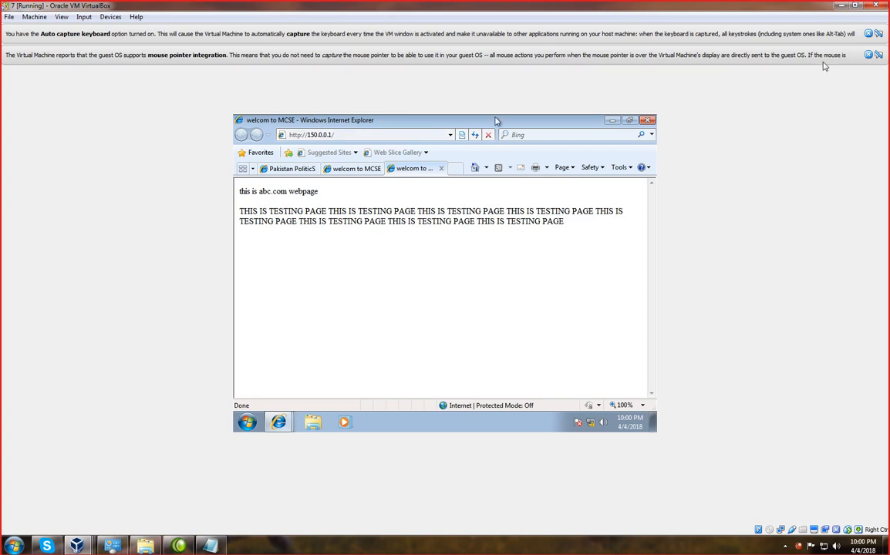
Dismiss both virtual machine notices, then minimise the Windows 7 machine and the VirtualBox Manager
left_click(869, 55)
left_click(867, 34)
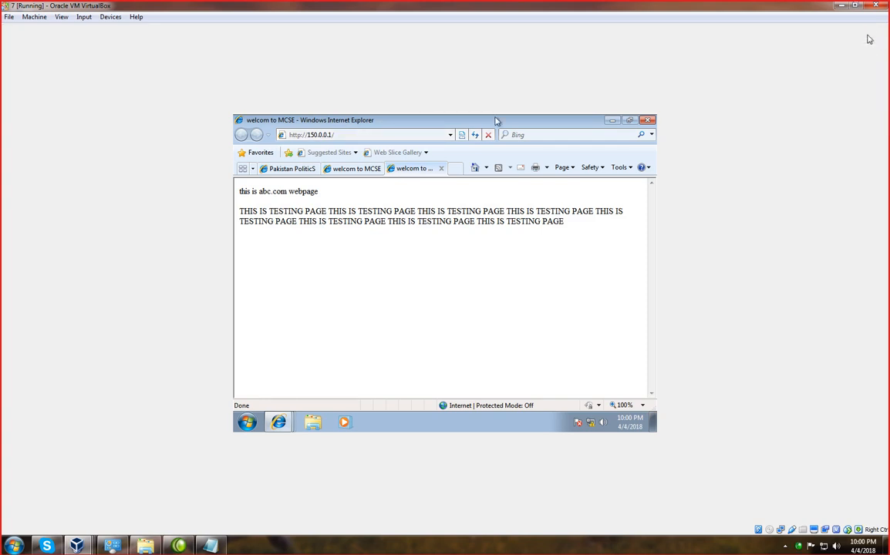
left_click(840, 6)
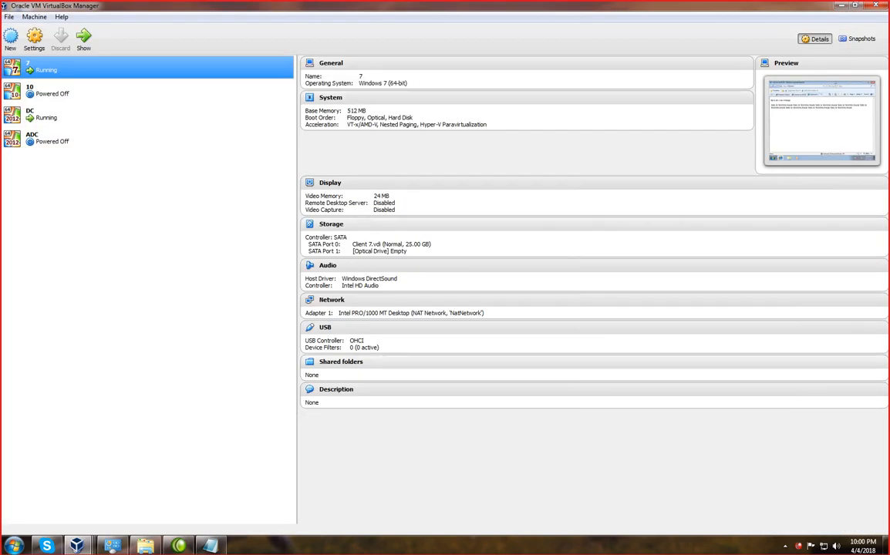
left_click(840, 7)
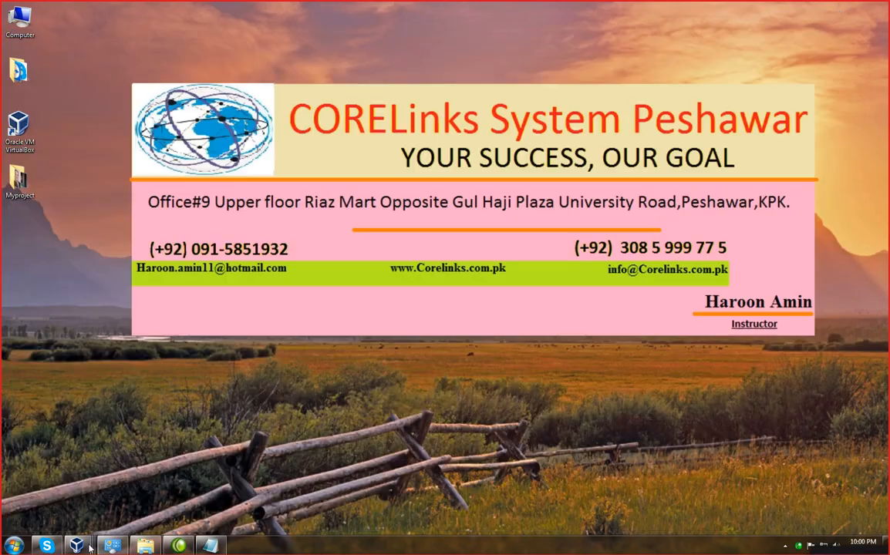
Switch to the blank Notepad page, turn on screen drawing and sketch a tall upright rectangle
mouse_move(86, 549)
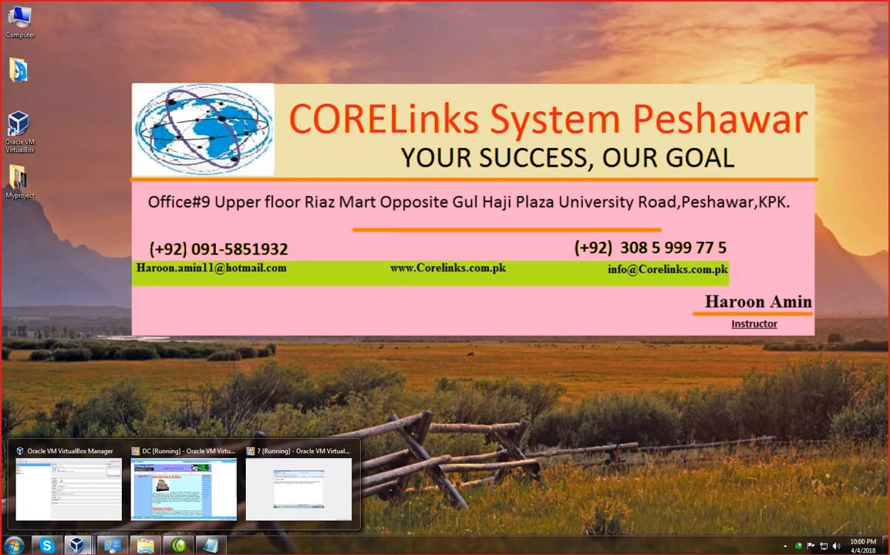
left_click(208, 545)
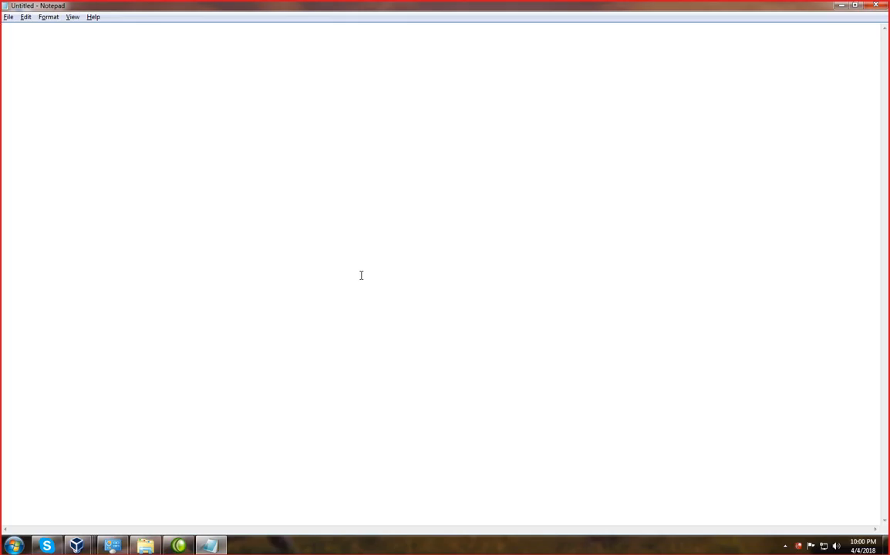
key("ctrl+2")
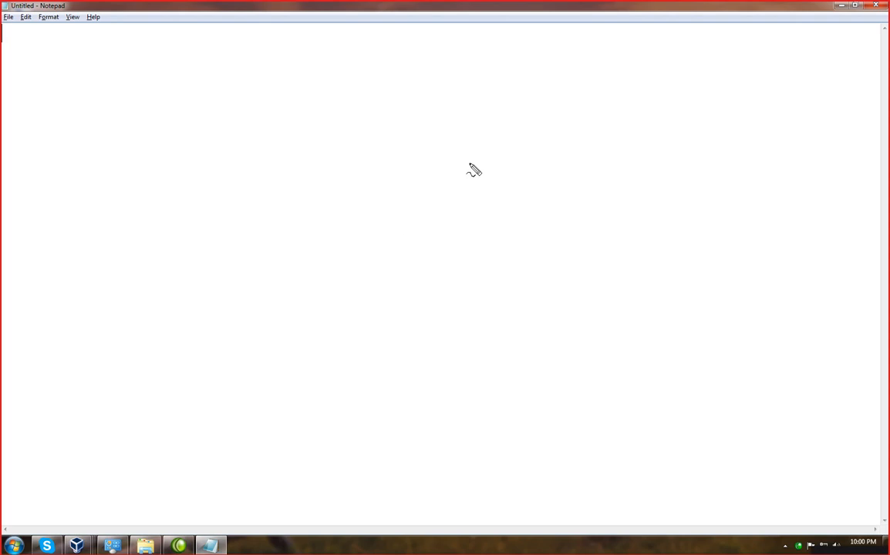
mouse_move(623, 108)
left_mouse_down()
mouse_move(573, 109)
mouse_move(584, 268)
mouse_move(636, 263)
mouse_move(622, 108)
left_mouse_up()
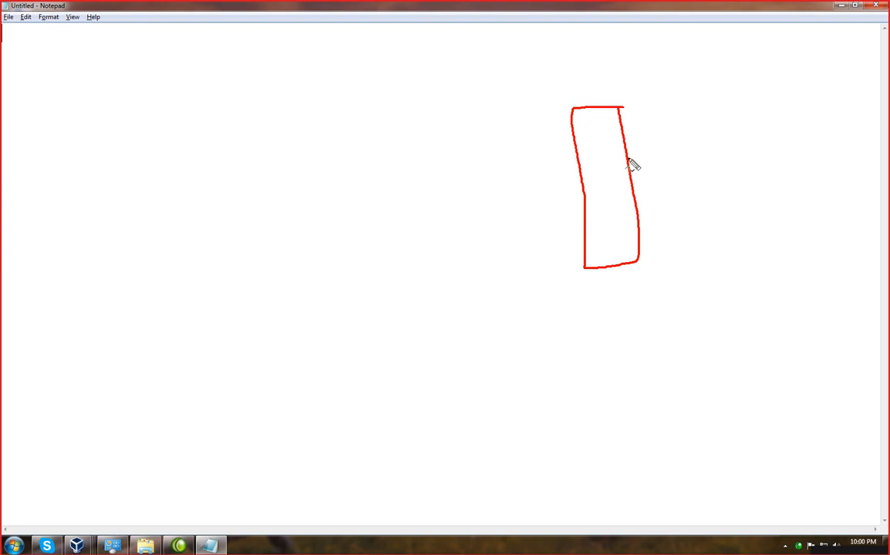
Draw a link from the rectangle to a cloud, label it 200.0.0.1 and add a double-headed arrow beneath the address
left_click_drag(629, 158, 713, 149)
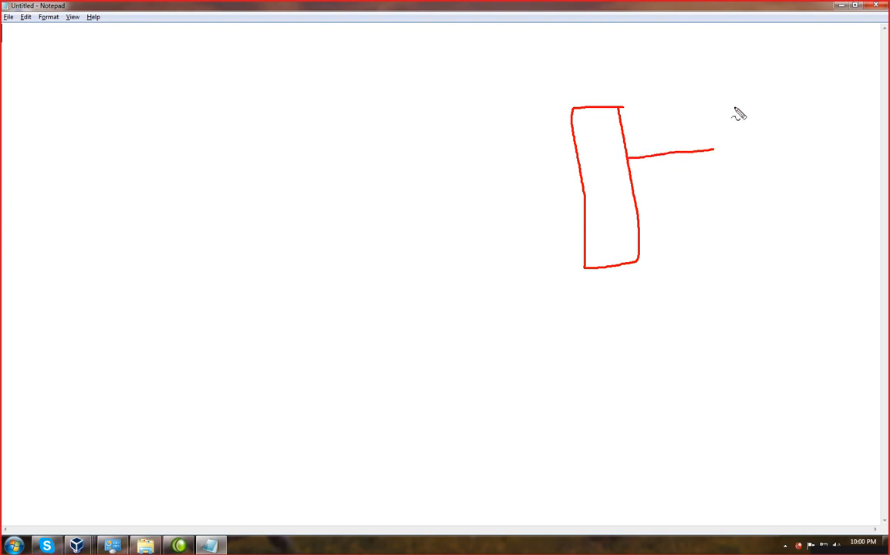
mouse_move(735, 107)
left_mouse_down()
mouse_move(726, 140)
mouse_move(735, 165)
mouse_move(802, 165)
mouse_move(783, 122)
mouse_move(736, 110)
left_mouse_up()
mouse_move(632, 120)
left_mouse_down()
mouse_move(646, 133)
mouse_move(738, 92)
left_mouse_up()
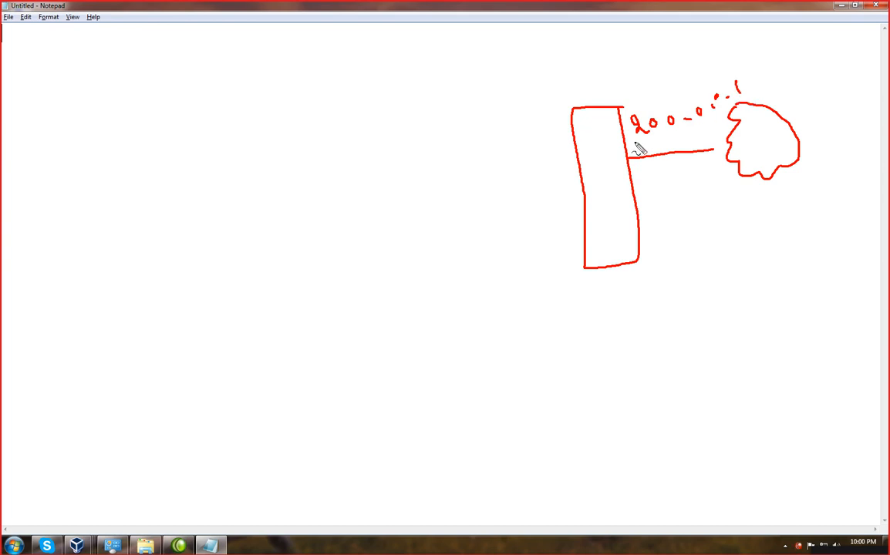
left_click_drag(632, 143, 725, 132)
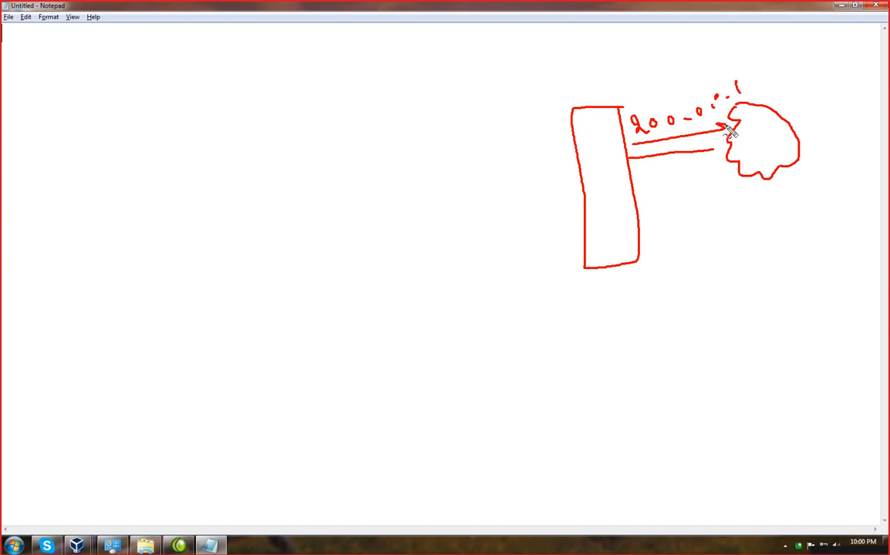
left_click_drag(633, 138, 637, 155)
left_click_drag(631, 144, 726, 131)
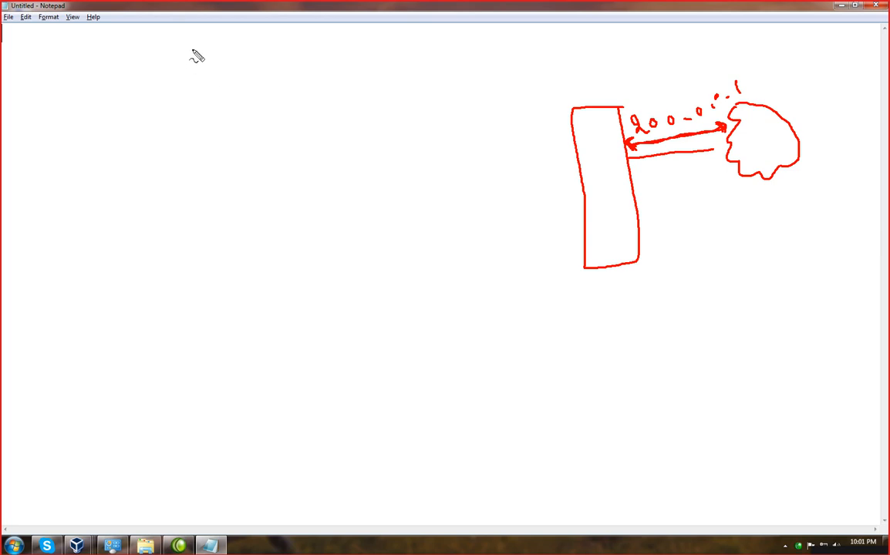
Handwrite "7 billion" with "4 billion" below it in the empty area beside the diagram
mouse_move(194, 47)
left_mouse_down()
mouse_move(213, 80)
mouse_move(225, 67)
mouse_move(263, 77)
mouse_move(283, 58)
mouse_move(295, 68)
mouse_move(349, 48)
left_mouse_up()
left_click_drag(200, 69, 224, 67)
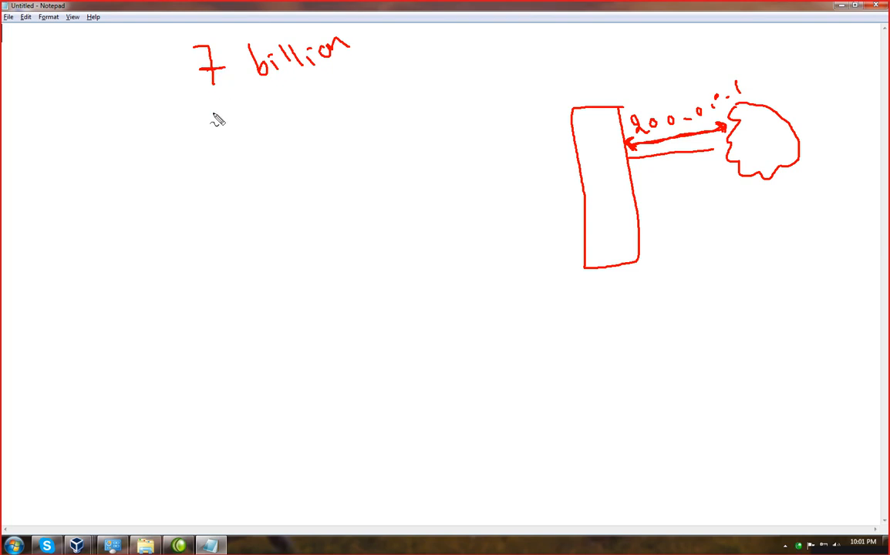
mouse_move(212, 113)
left_mouse_down()
mouse_move(235, 123)
mouse_move(247, 116)
mouse_move(254, 124)
mouse_move(288, 114)
mouse_move(324, 120)
mouse_move(331, 107)
left_mouse_up()
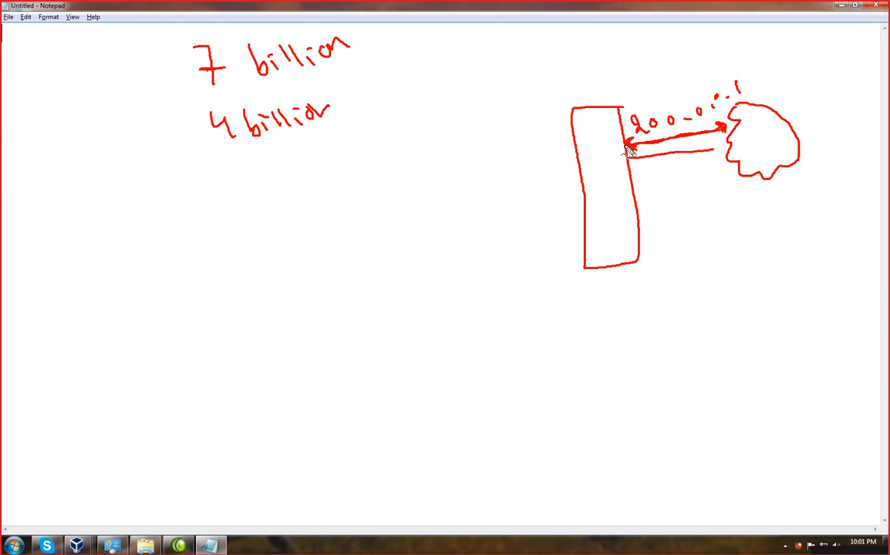
Underline the cloud, tick the 200.0.0.1 label and add a column of short lines on the rectangle's side opposite the cloud
left_click_drag(730, 187, 768, 185)
left_click_drag(670, 101, 713, 74)
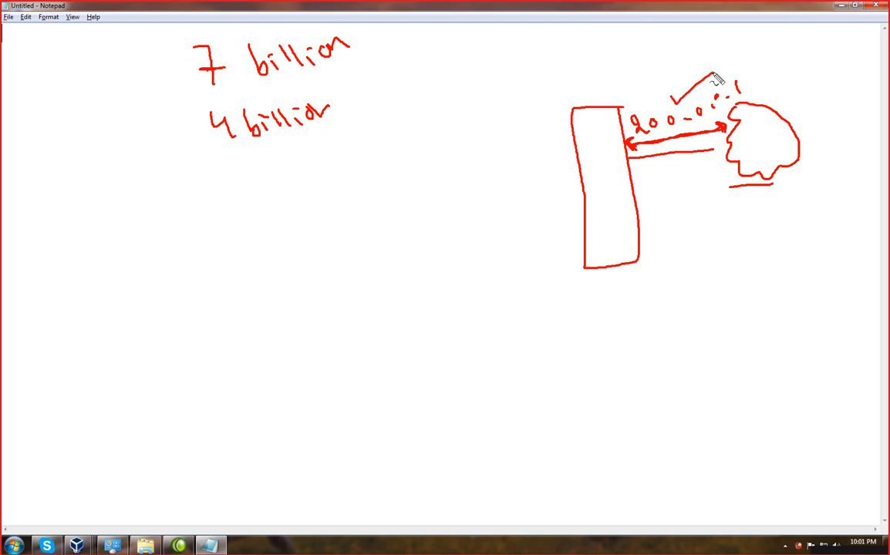
mouse_move(574, 127)
left_mouse_down()
mouse_move(523, 128)
mouse_move(542, 213)
mouse_move(557, 228)
left_mouse_up()
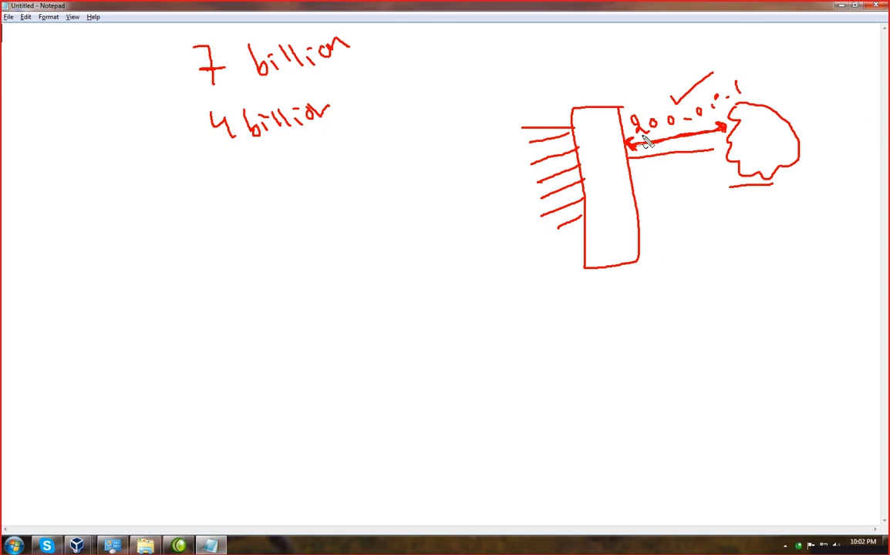
Exit screen drawing, minimise Notepad and switch to the running DC virtual machine through VirtualBox Manager
key("Escape")
left_click(841, 6)
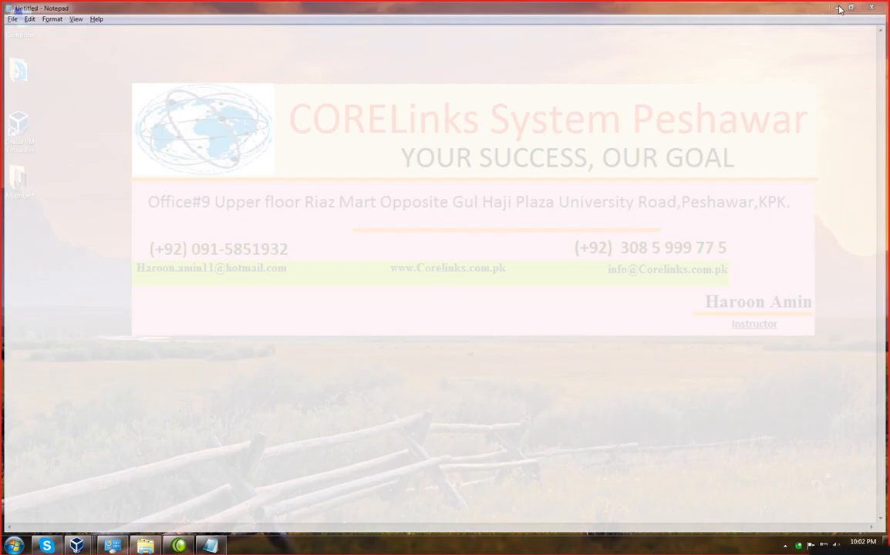
mouse_move(76, 546)
mouse_move(153, 487)
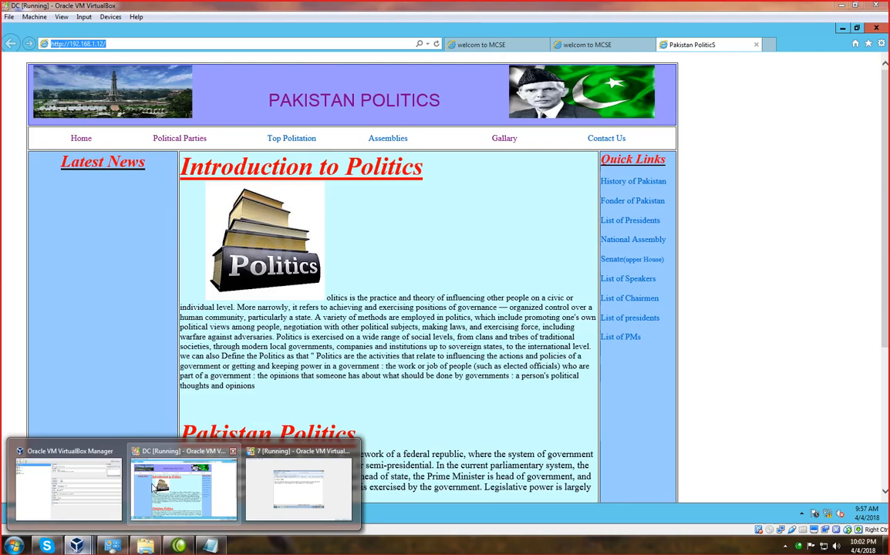
mouse_move(106, 487)
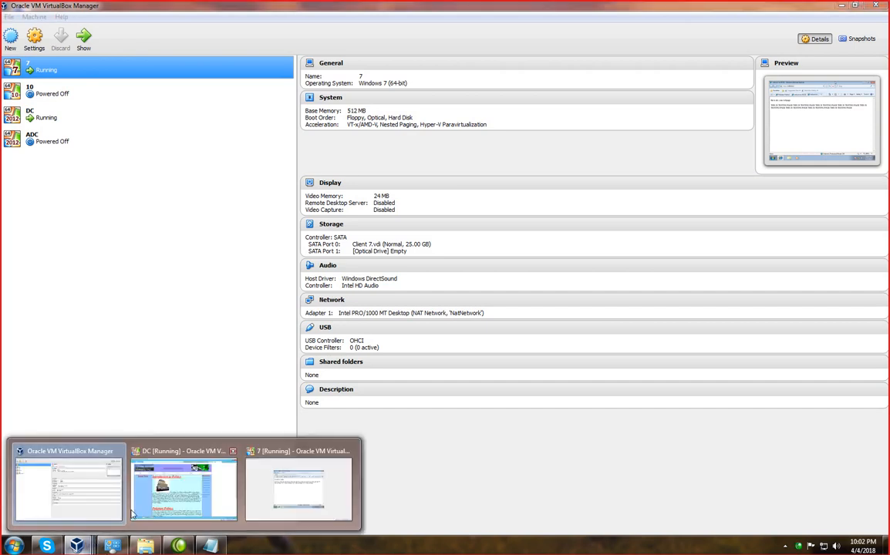
mouse_move(234, 491)
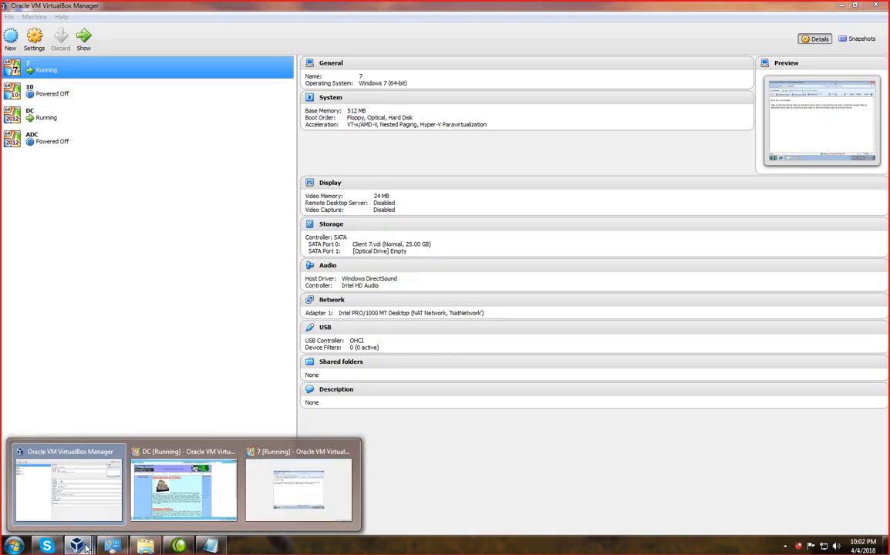
left_click(105, 526)
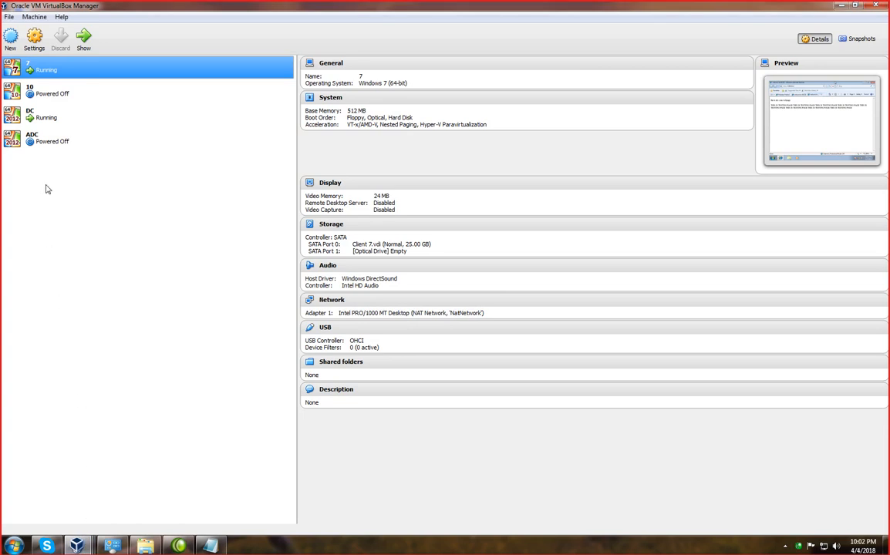
left_click(32, 117)
double_click(32, 118)
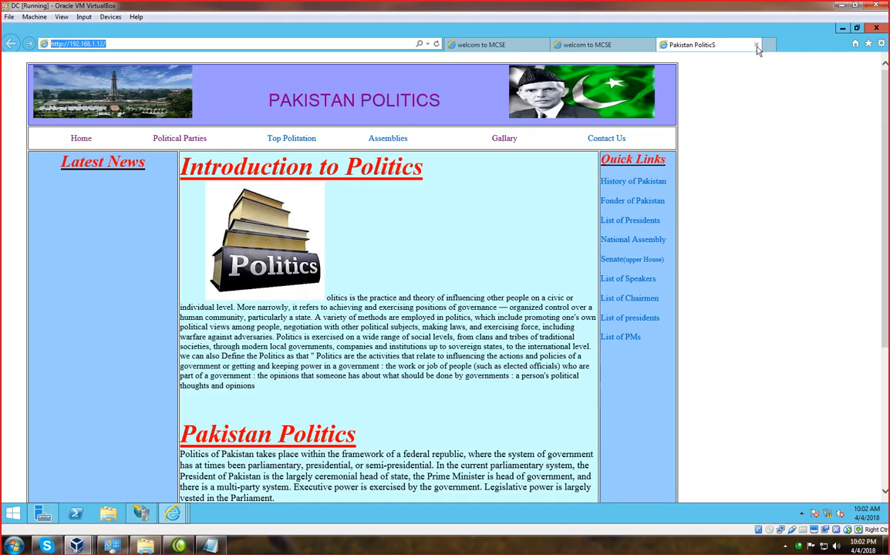
Close all three website tabs in the browser and the IIS Manager window
left_click(756, 44)
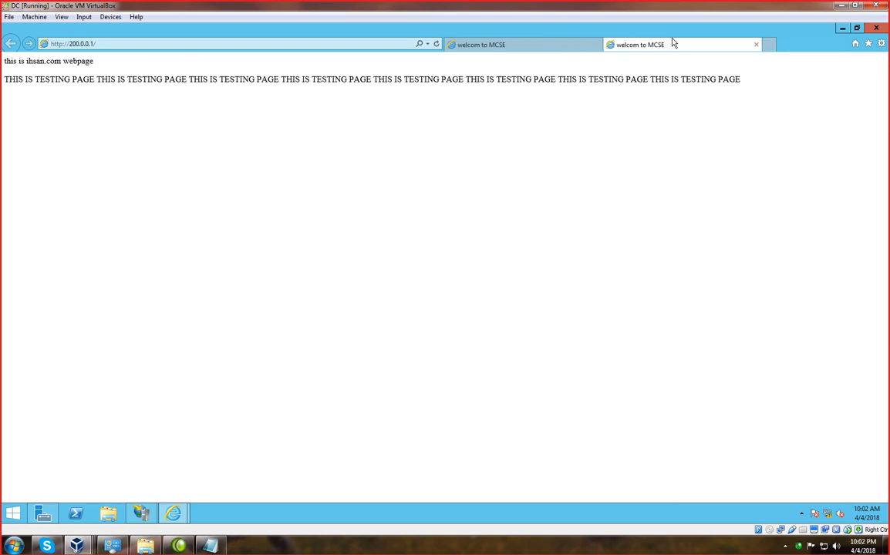
left_click(755, 45)
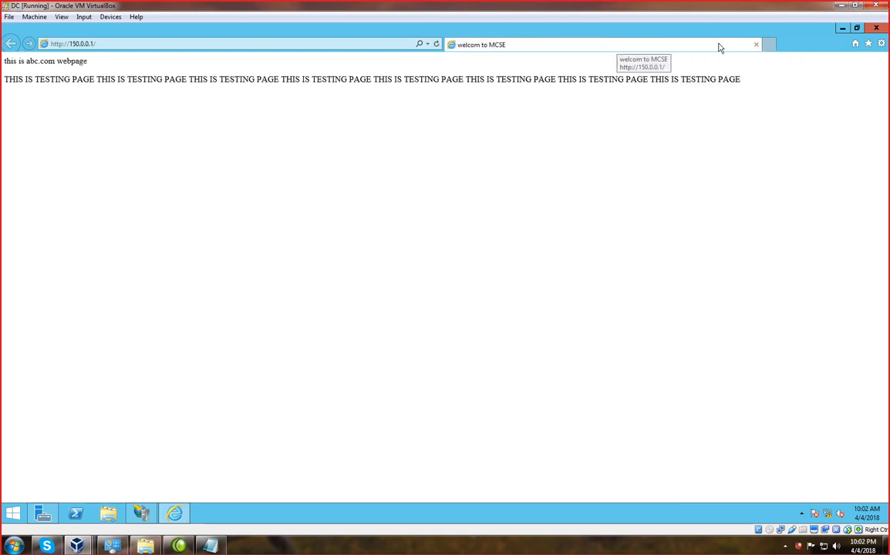
left_click(757, 44)
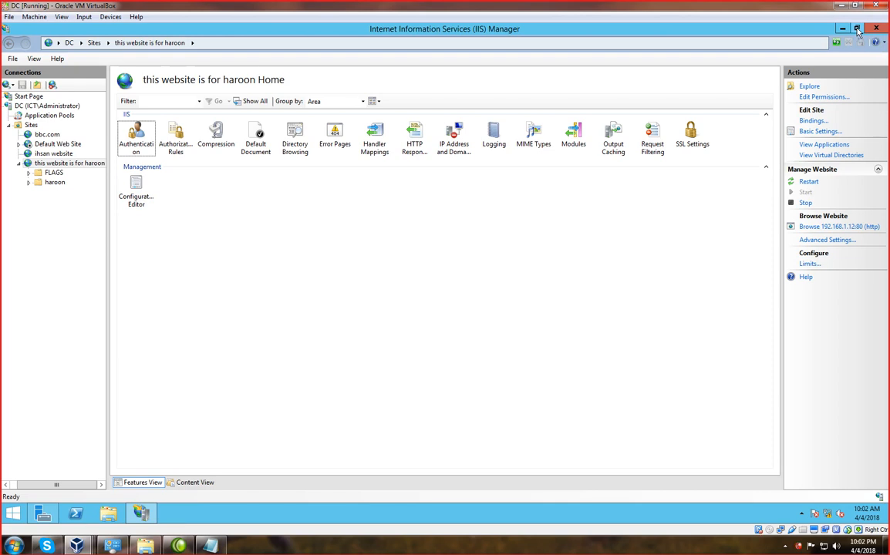
left_click(877, 28)
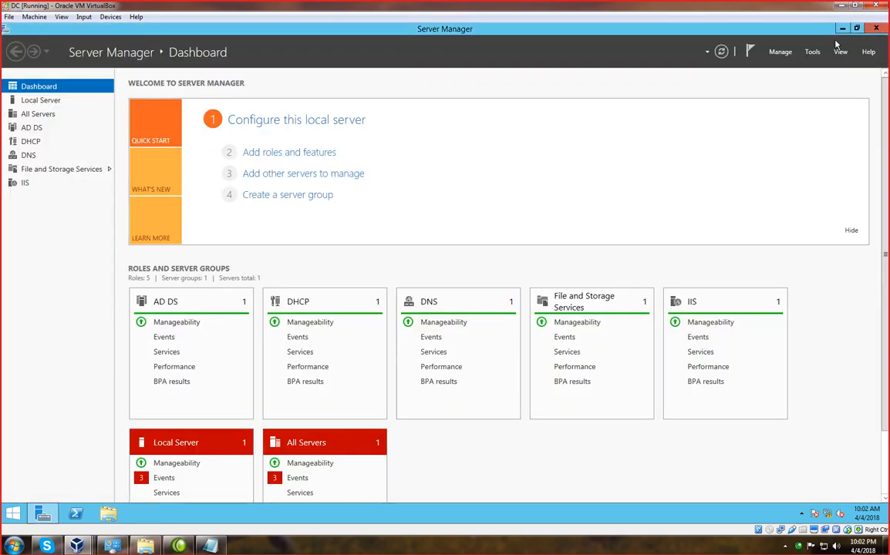
Open DNS Manager from Server Manager and expand the DC server's Forward Lookup Zones
left_click(812, 52)
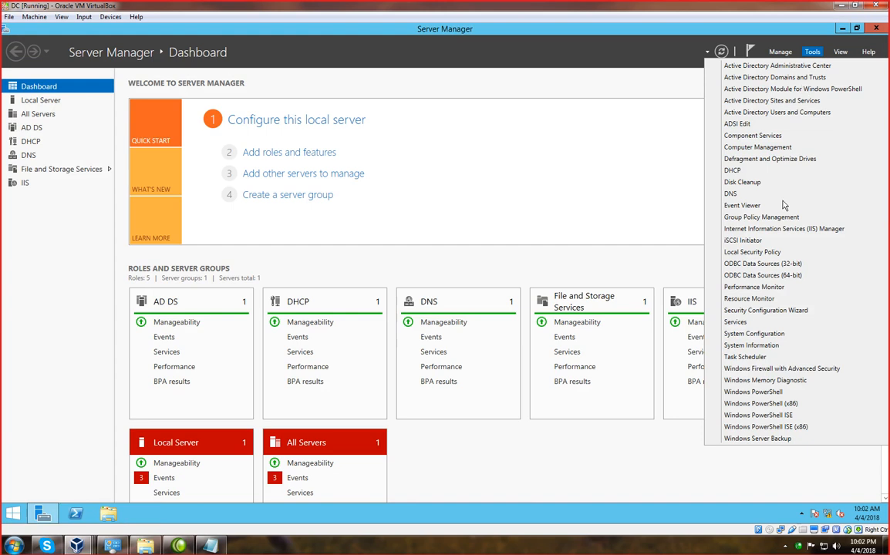
left_click(734, 194)
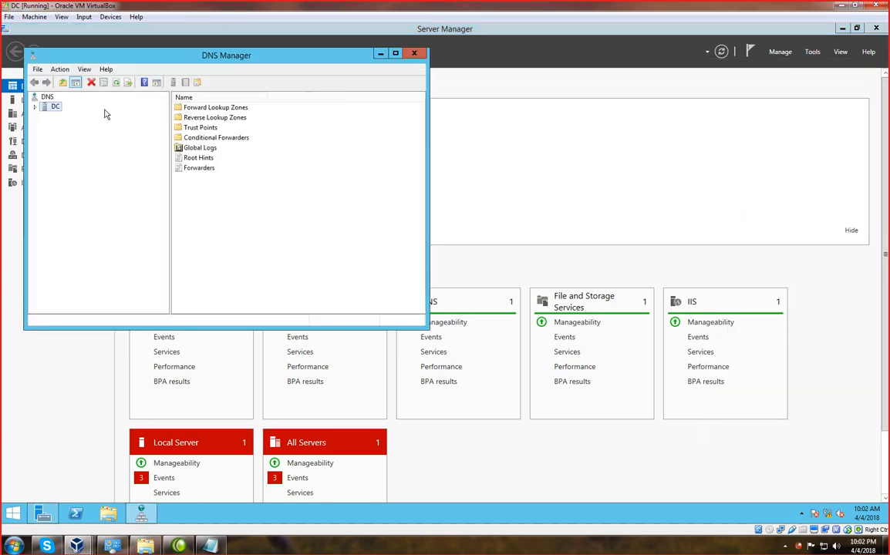
double_click(54, 108)
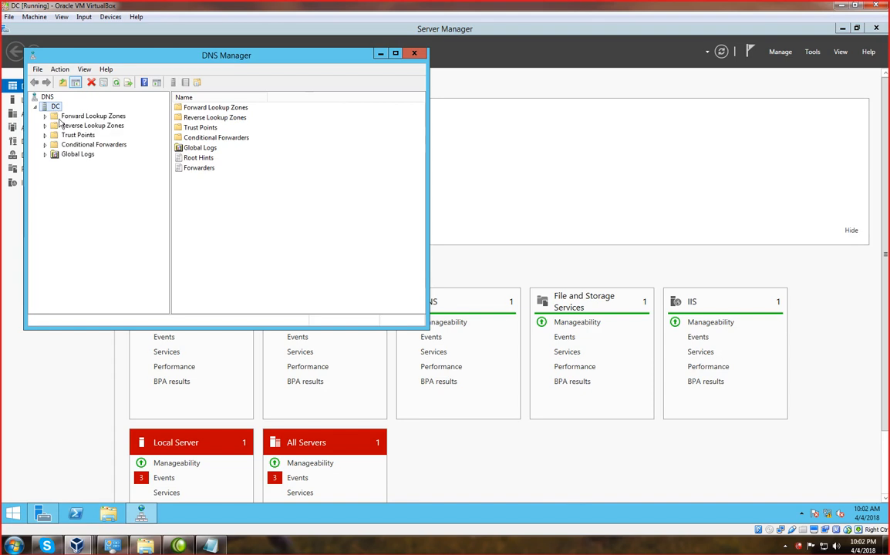
double_click(63, 117)
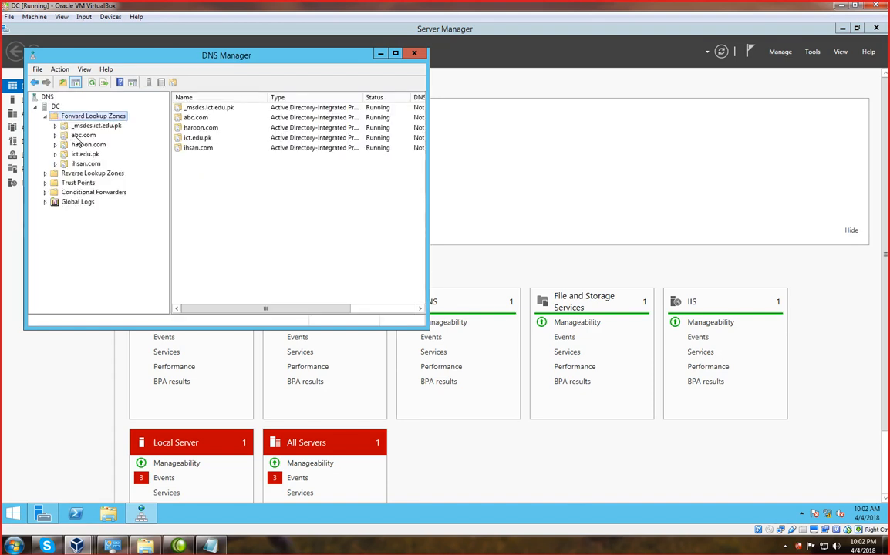
Delete the abc.com forward lookup zone from both the DNS server and Active Directory
right_click(77, 138)
left_click(108, 260)
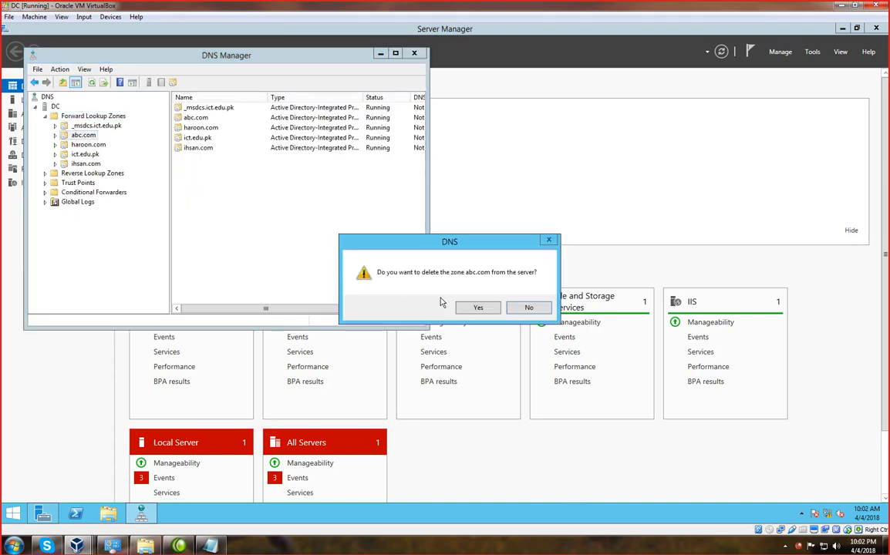
left_click(477, 307)
left_click(491, 332)
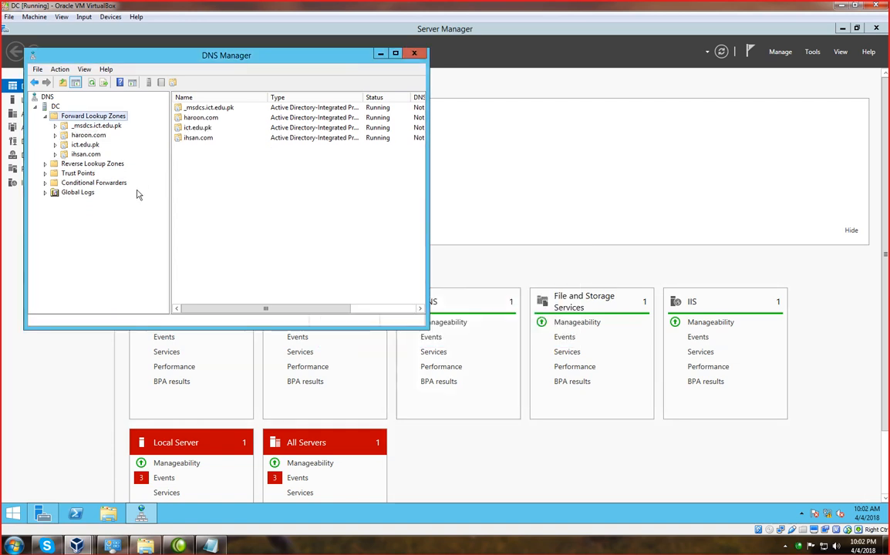
Delete the haroon.com forward lookup zone from both the DNS server and Active Directory
right_click(89, 135)
left_click(115, 258)
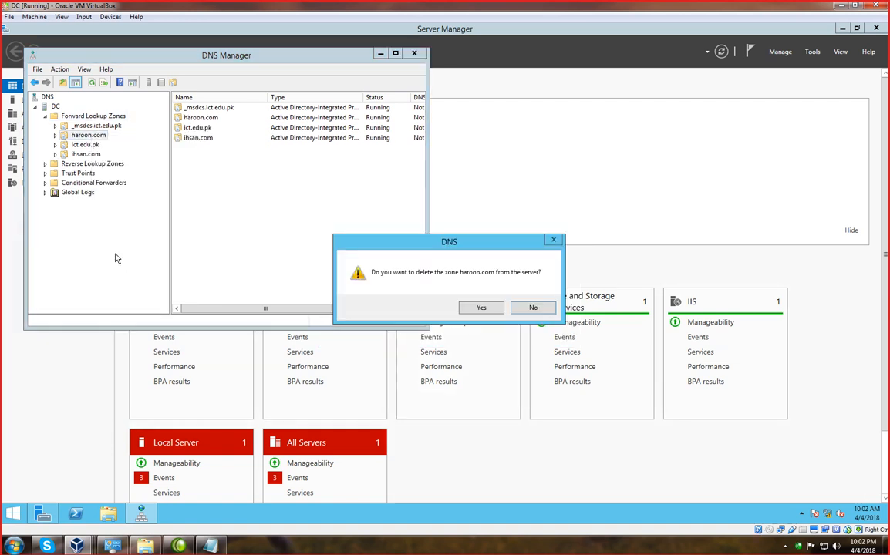
left_click(479, 308)
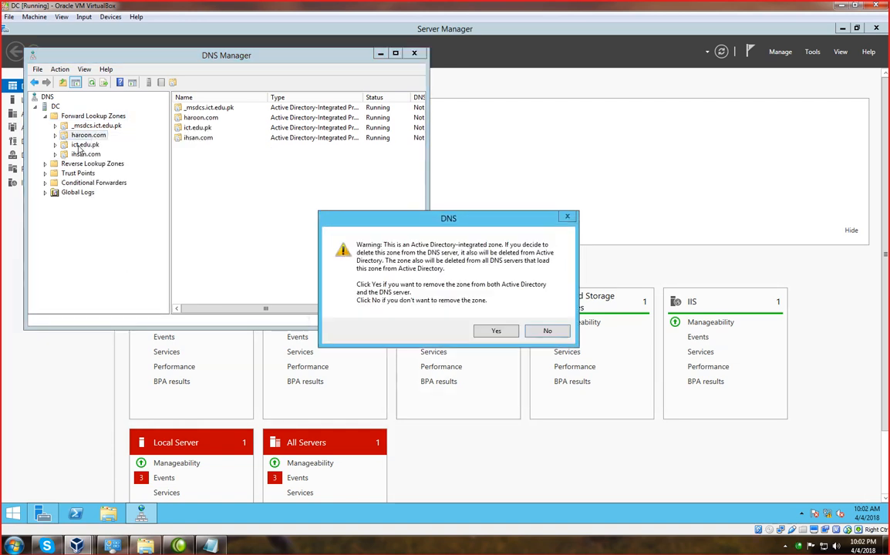
left_click(496, 332)
Delete the ihsan.com forward lookup zone from both the DNS server and Active Directory
right_click(89, 145)
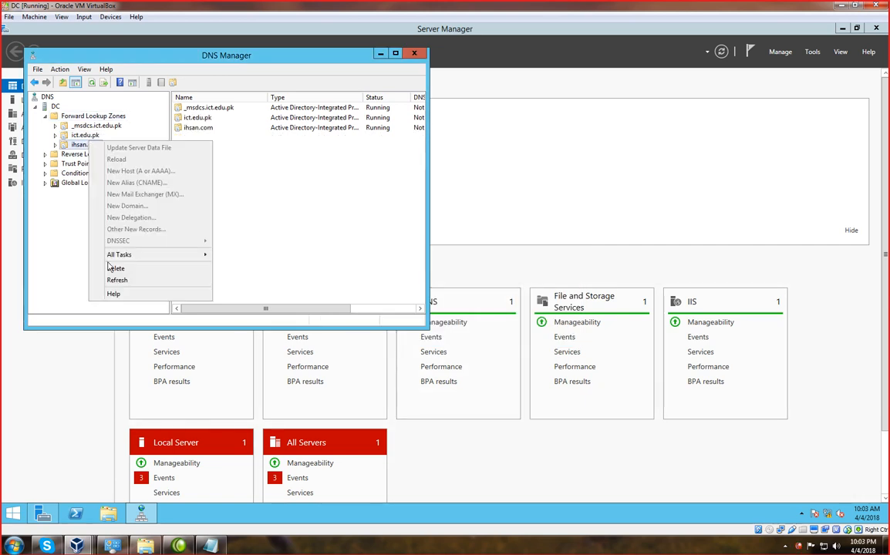
left_click(114, 269)
left_click(483, 308)
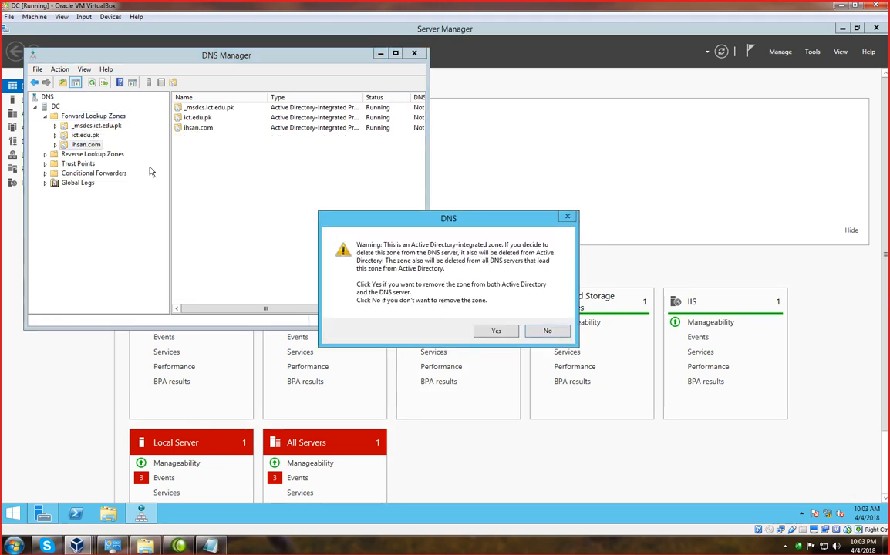
left_click(496, 331)
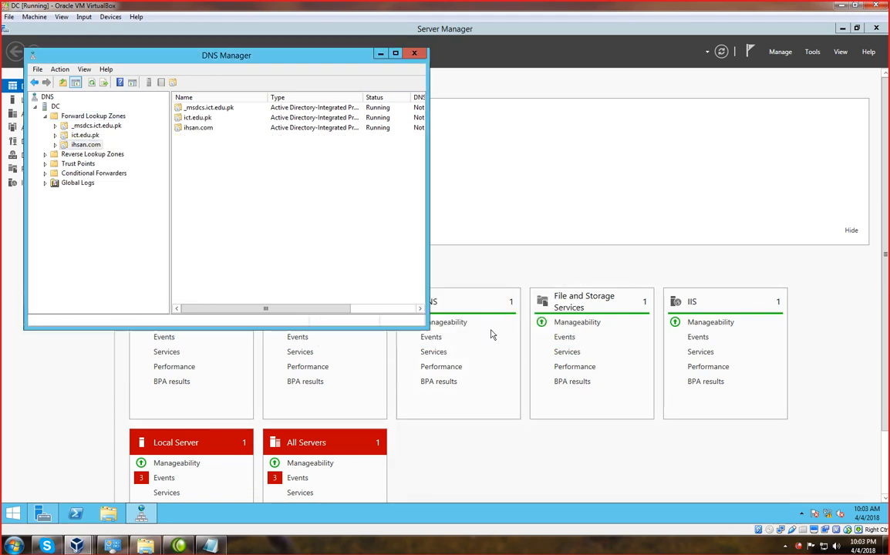
Create an Active Directory-integrated primary forward lookup zone named ihsan.com that allows only secure dynamic updates
left_click(83, 136)
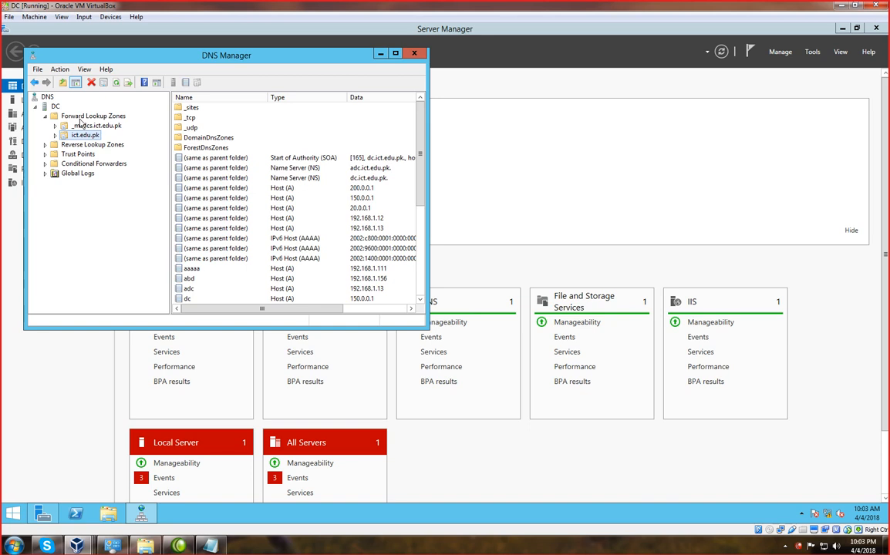
left_click(82, 115)
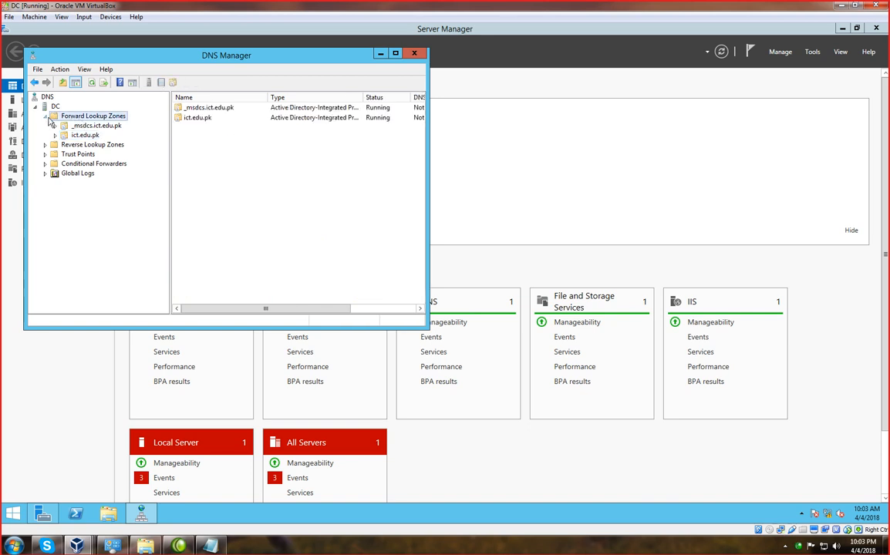
right_click(92, 121)
left_click(116, 125)
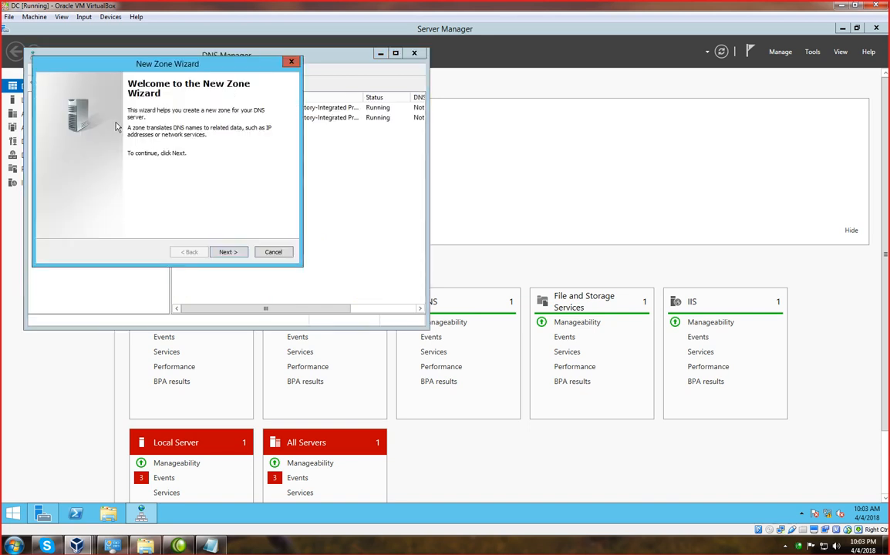
left_click(225, 252)
left_click(225, 252)
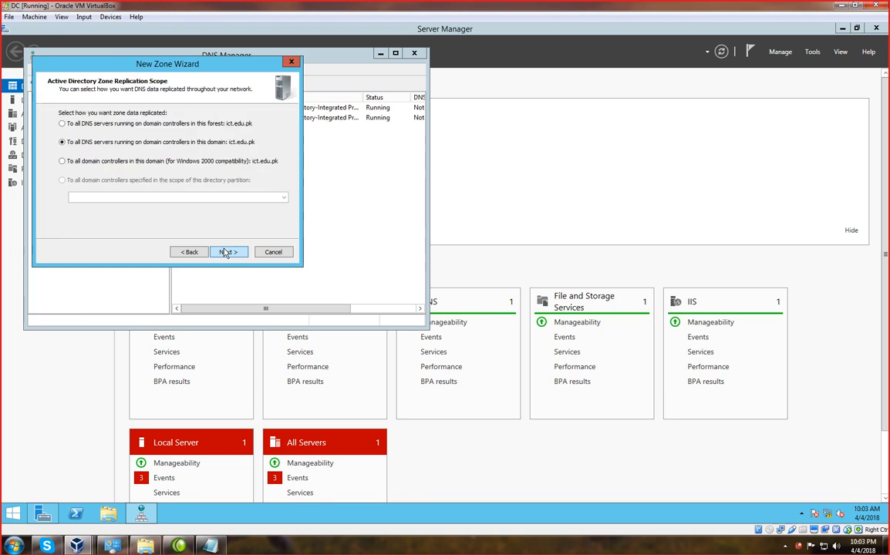
left_click(225, 252)
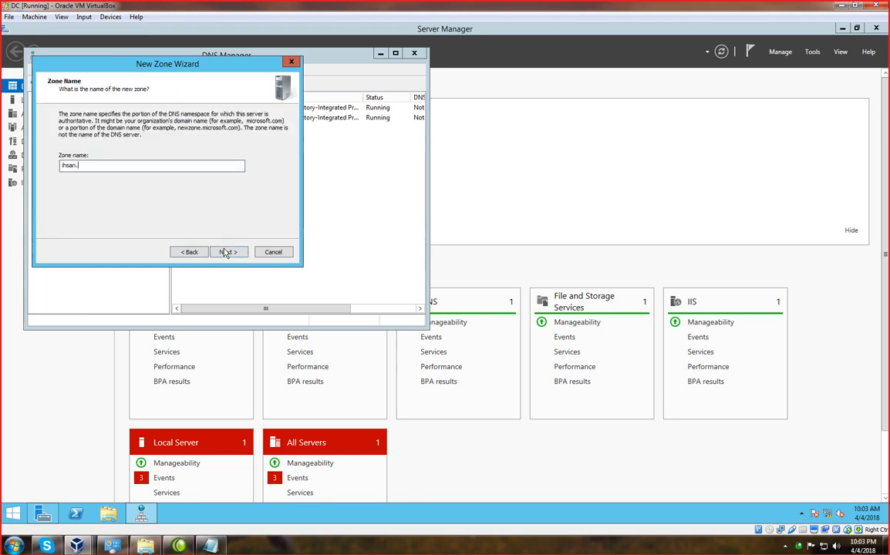
left_click(225, 252)
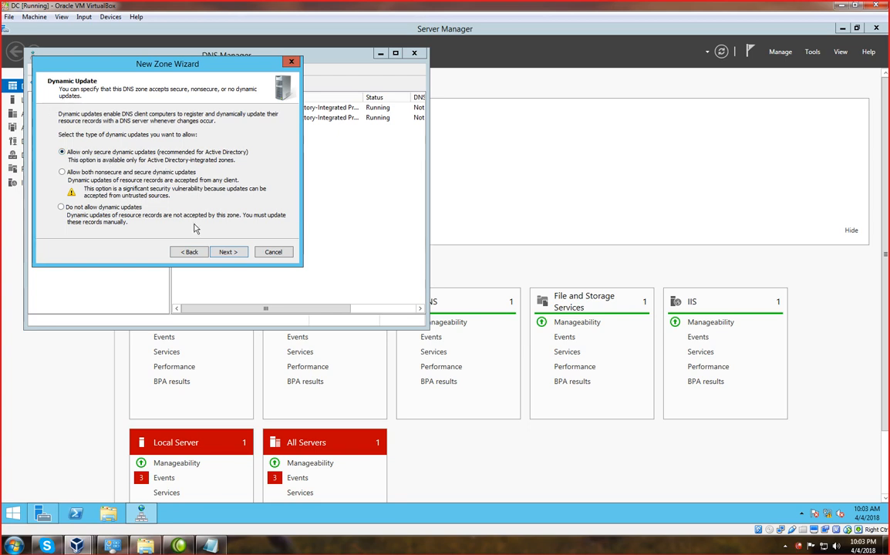
left_click(235, 255)
left_click(235, 257)
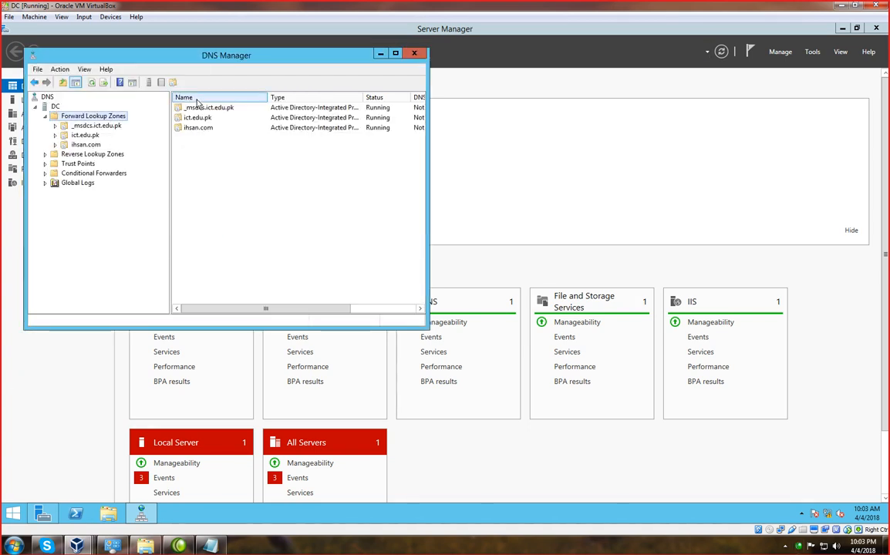
Create an Active Directory-integrated primary forward lookup zone named haroon.com, keeping the default replication and dynamic update settings
right_click(111, 115)
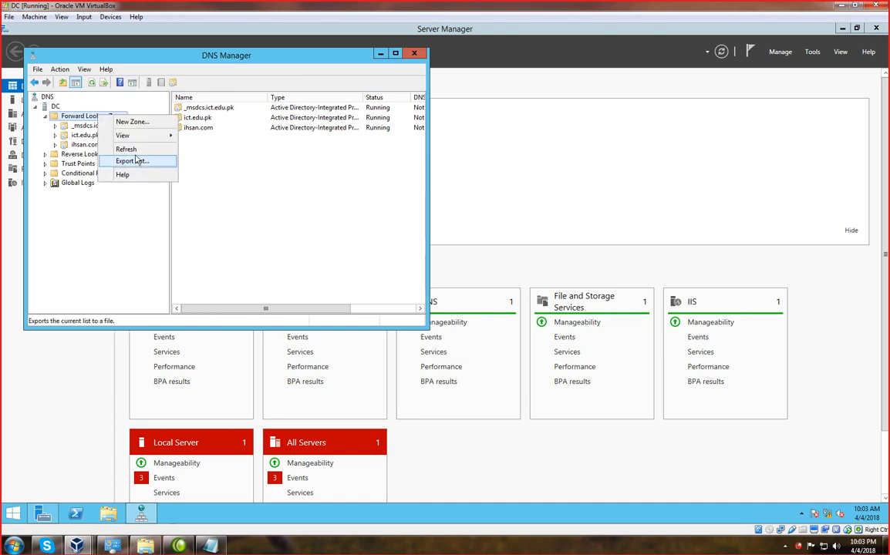
left_click(130, 122)
left_click(227, 254)
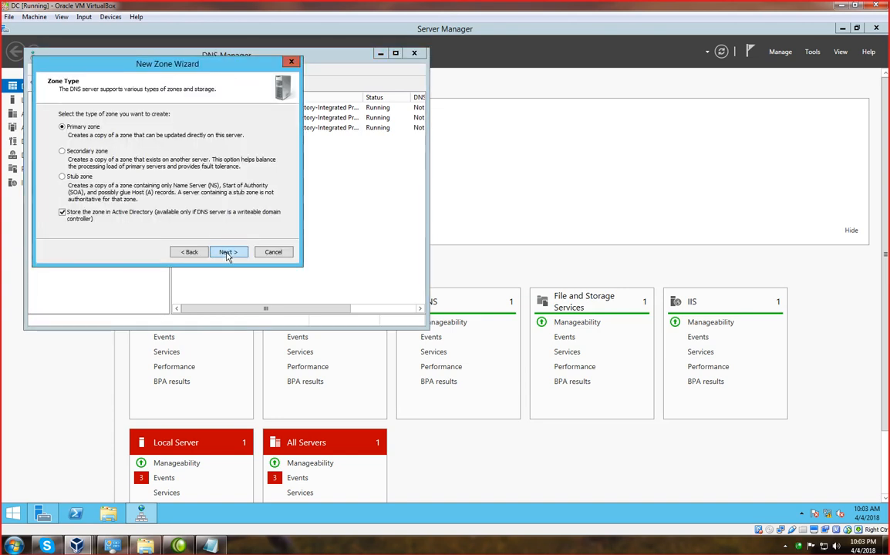
left_click(227, 254)
left_click(227, 253)
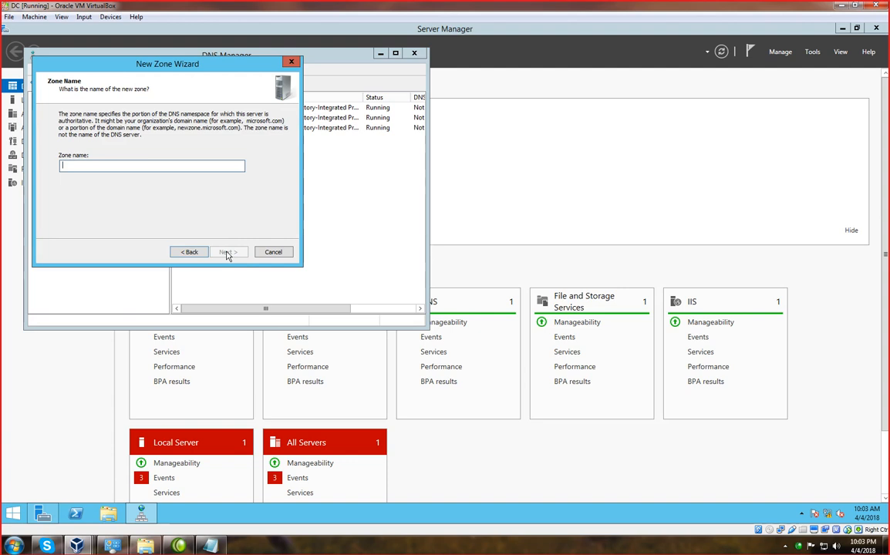
type("haroon.com")
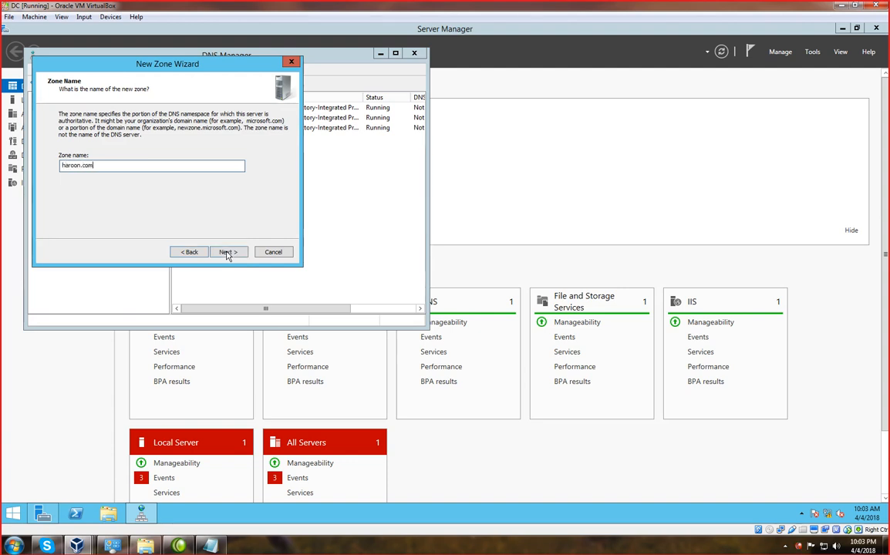
left_click(227, 254)
left_click(228, 254)
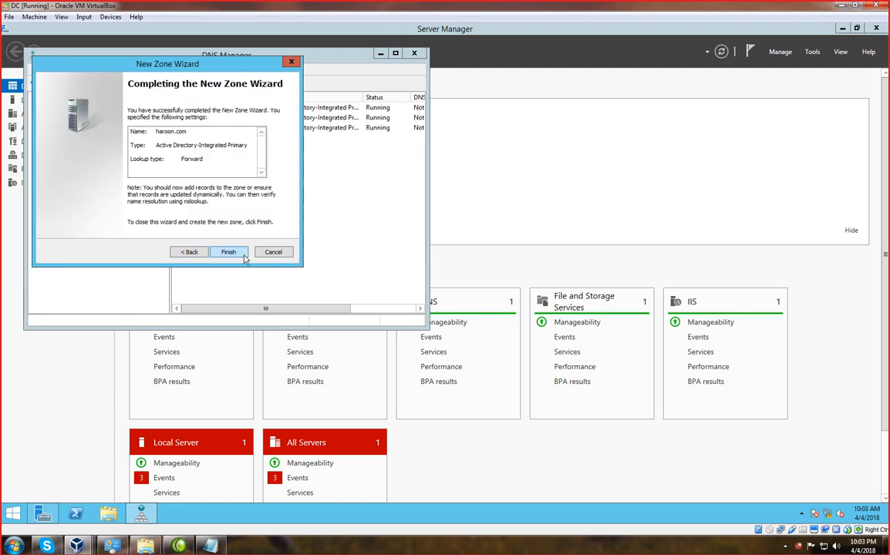
left_click(228, 253)
Create an Active Directory-integrated primary forward lookup zone named abc.com, keeping the default replication and dynamic update settings
right_click(104, 117)
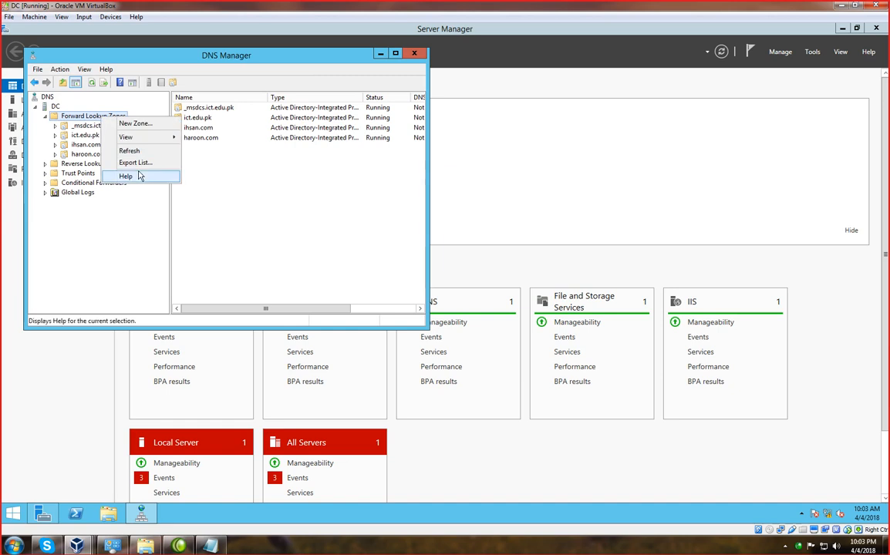
left_click(137, 125)
left_click(230, 252)
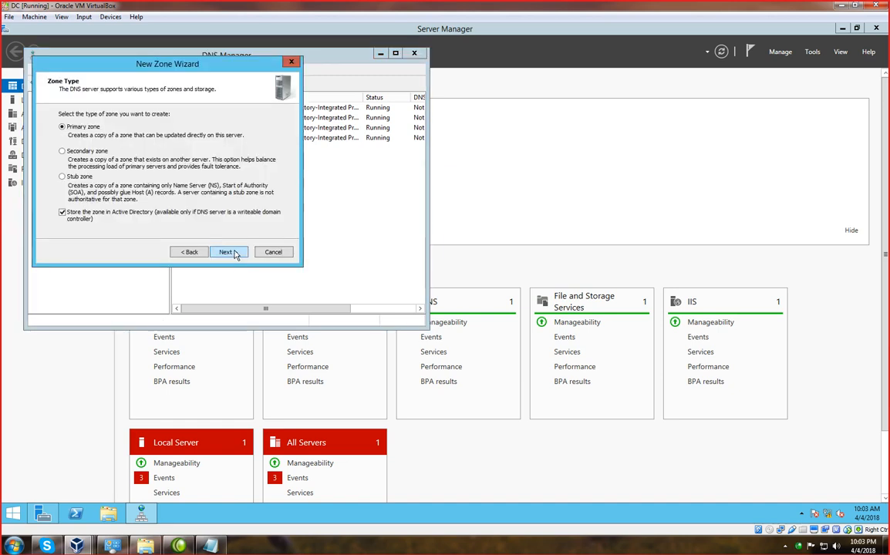
left_click(230, 252)
left_click(235, 255)
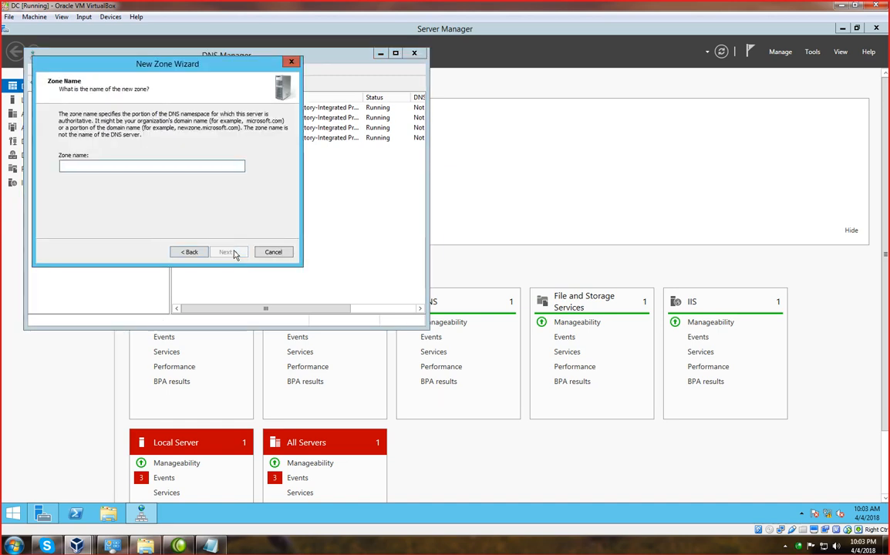
type("abc.com")
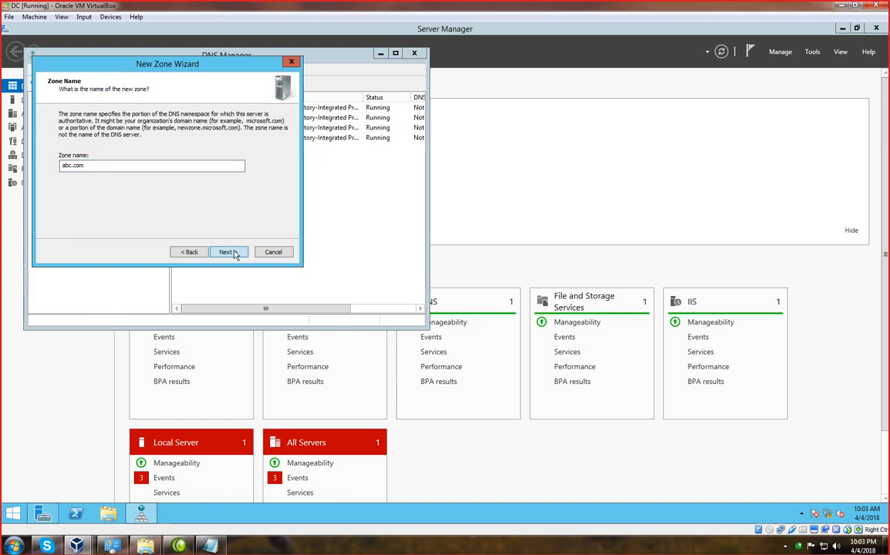
left_click(235, 256)
left_click(235, 255)
left_click(232, 252)
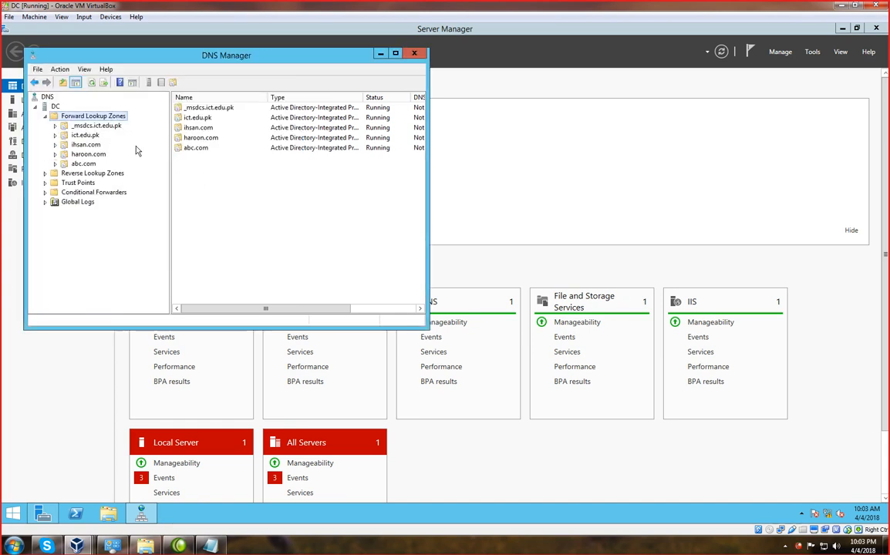
Add a host (A) record named pc with IP address 192.168.1.12 to the ihsan.com zone
left_click(83, 145)
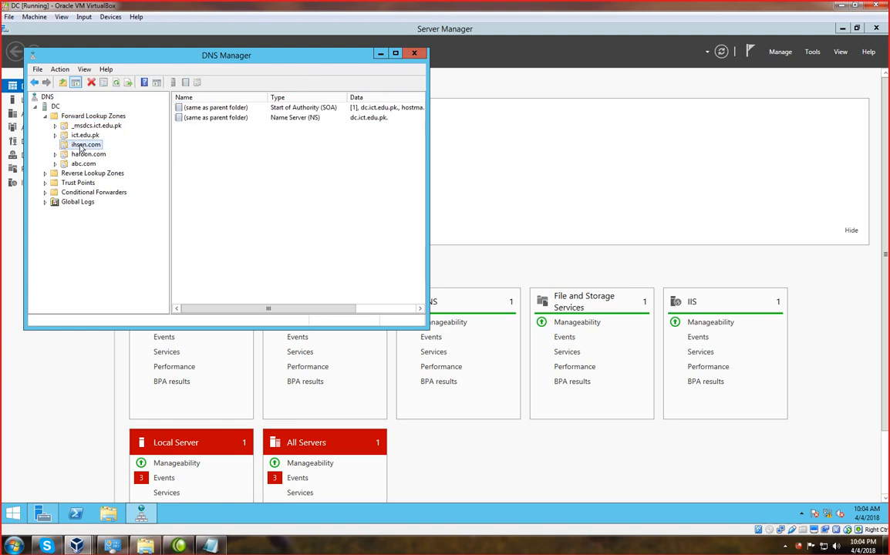
right_click(87, 144)
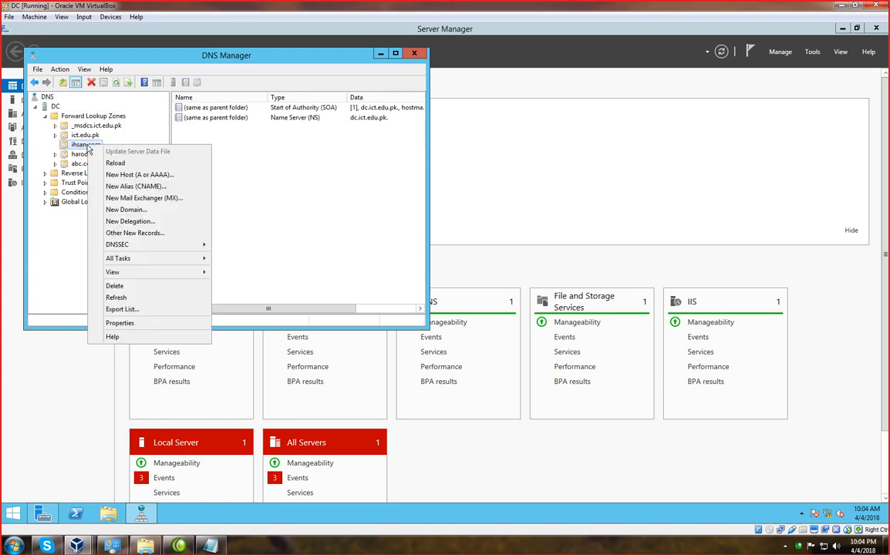
left_click(124, 178)
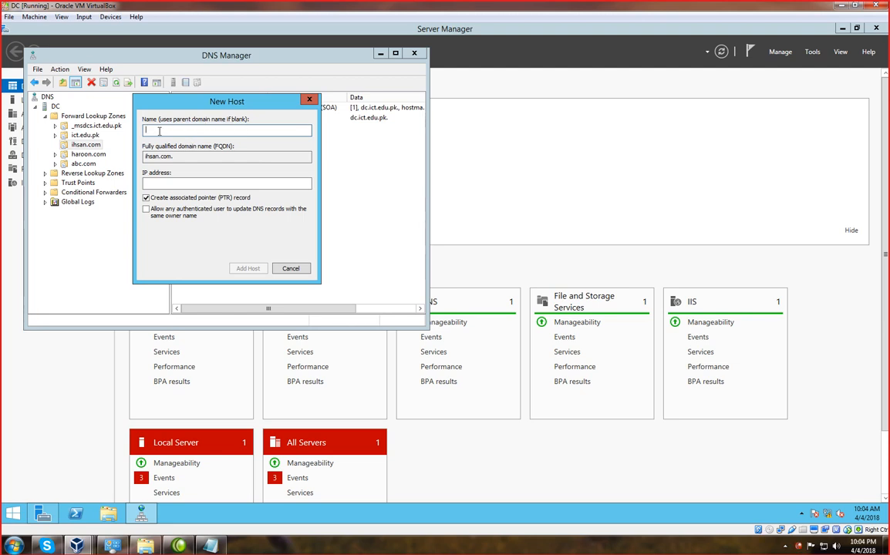
type("pc")
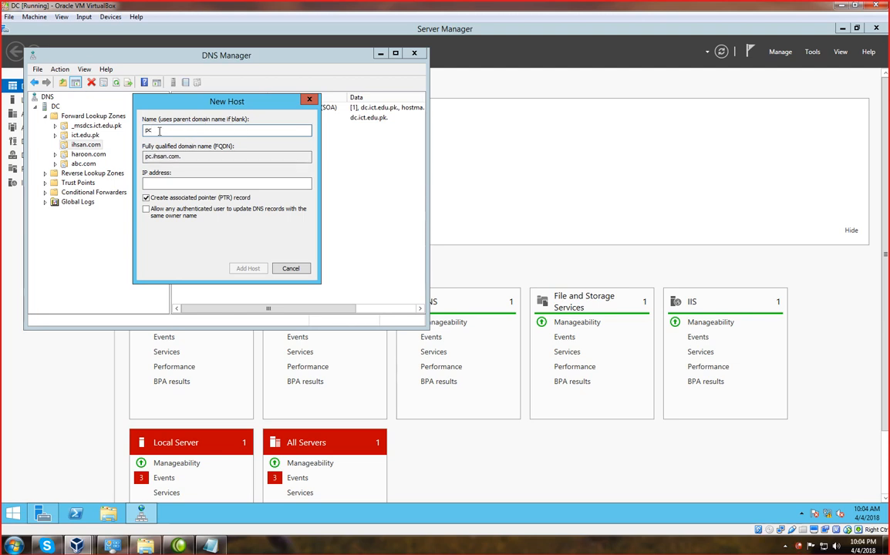
left_click(164, 184)
type("192.16")
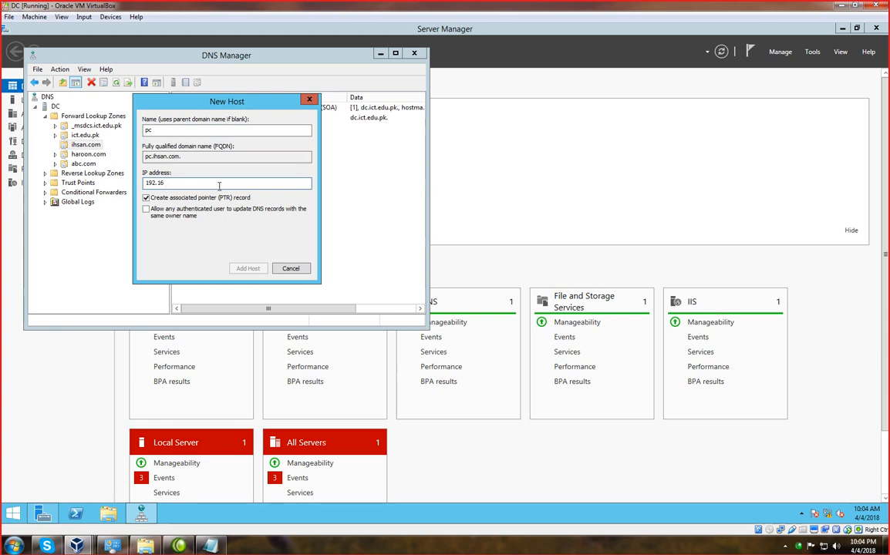
type("8.1.12")
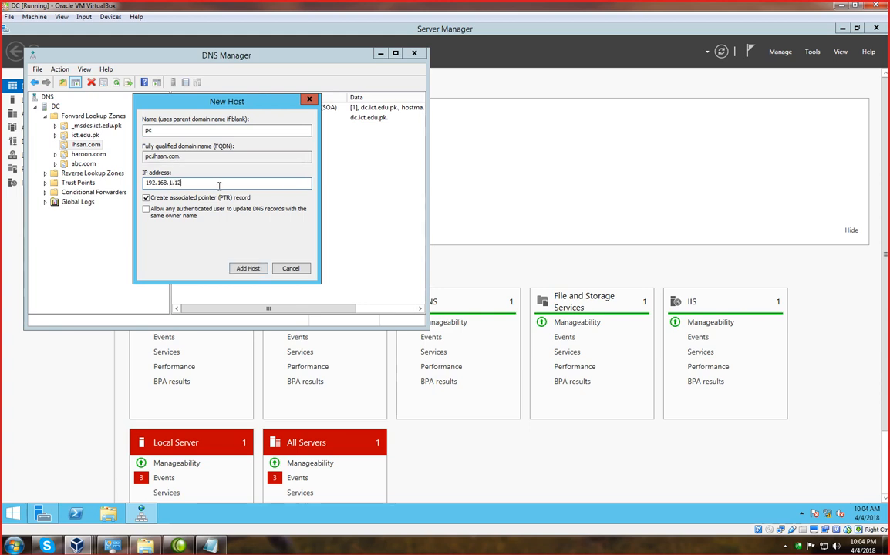
left_click(248, 269)
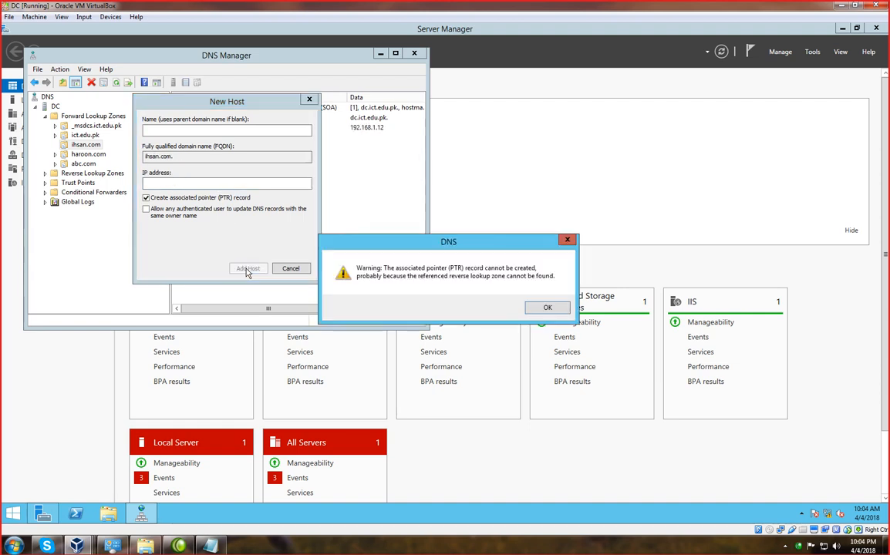
left_click(547, 307)
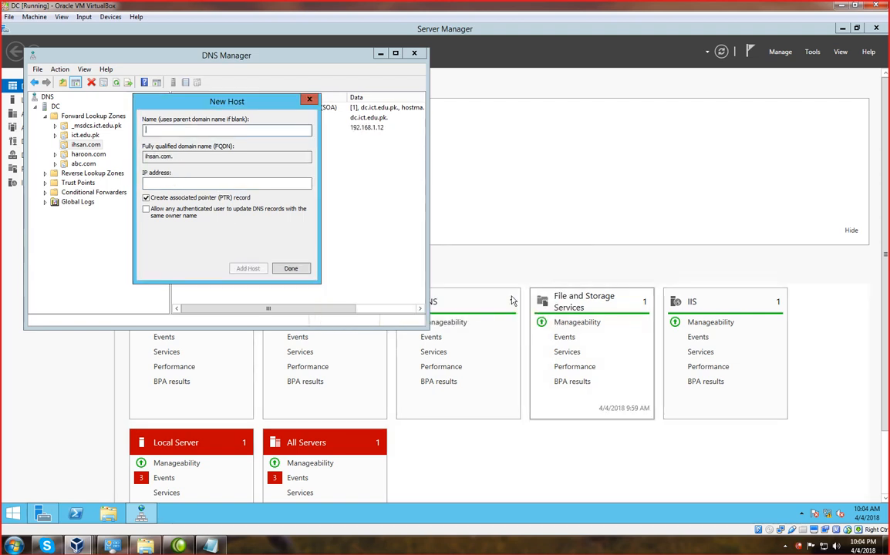
left_click(309, 101)
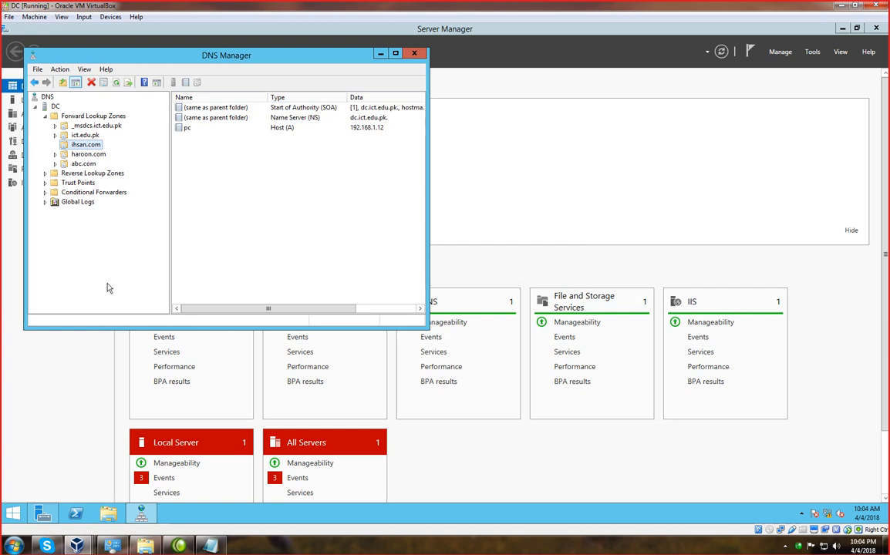
Switch to the Windows 7 virtual machine, review the websites open in Internet Explorer by IP address, and minimize the browser
mouse_move(77, 546)
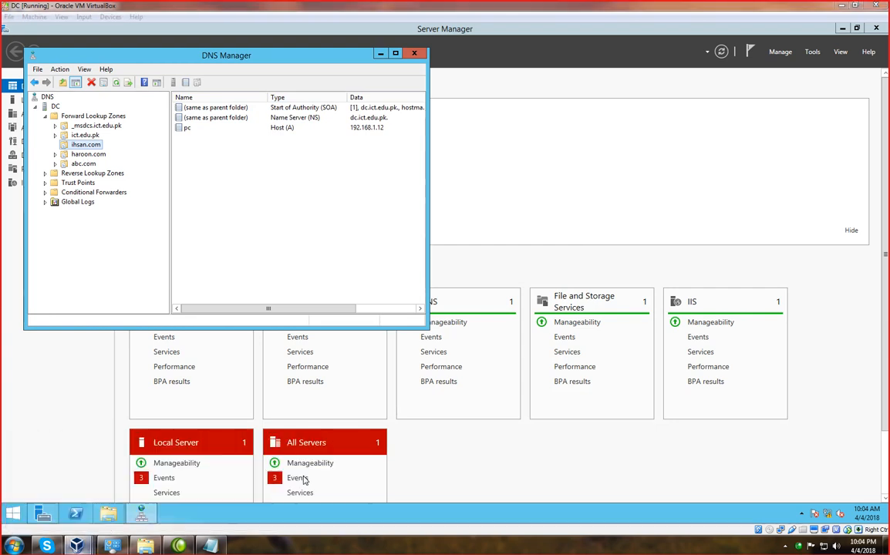
left_click(305, 479)
left_click(299, 173)
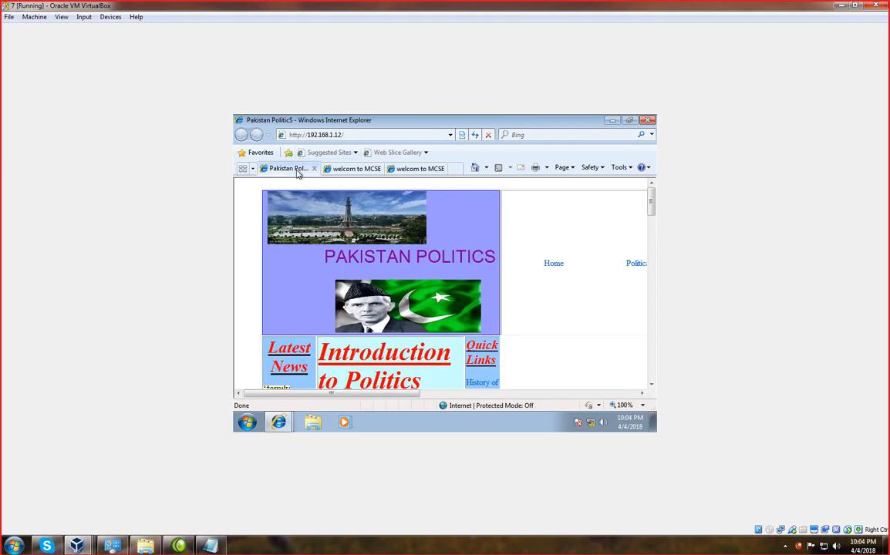
left_click(417, 168)
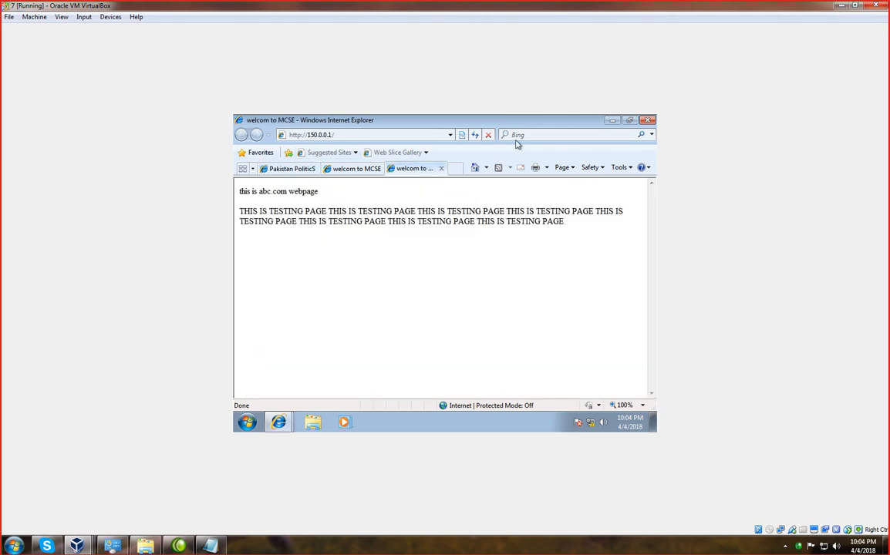
left_click(612, 120)
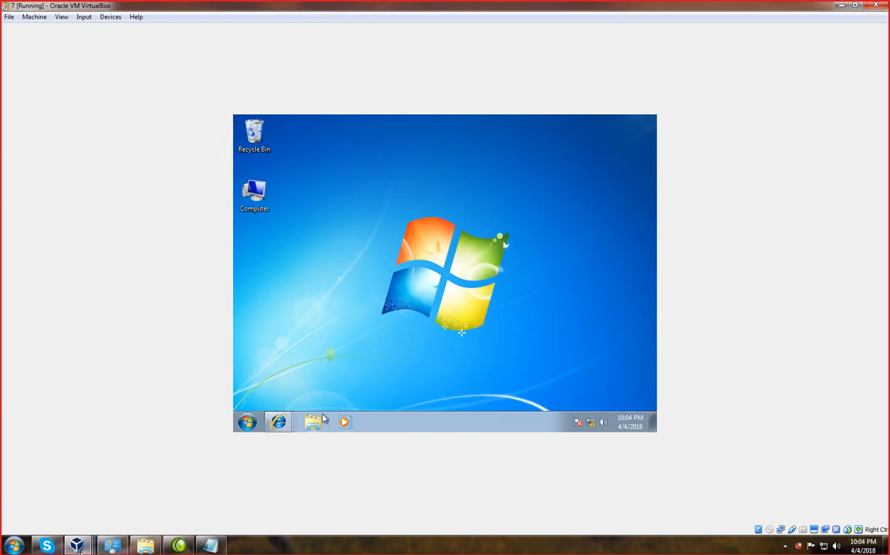
Switch to the DC virtual machine and add a host (A) record named pc2 with IP address 200.0.0.1 to the haroon.com zone
left_click(77, 546)
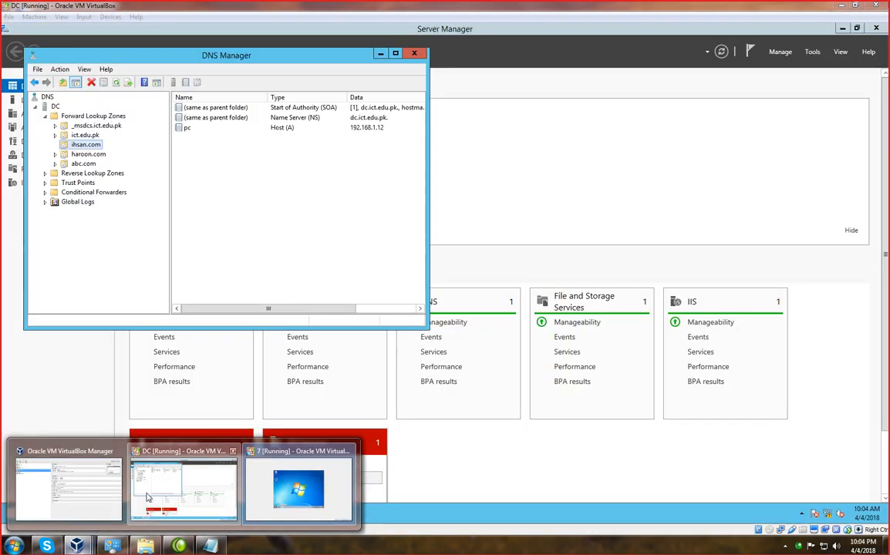
left_click(148, 497)
left_click(89, 155)
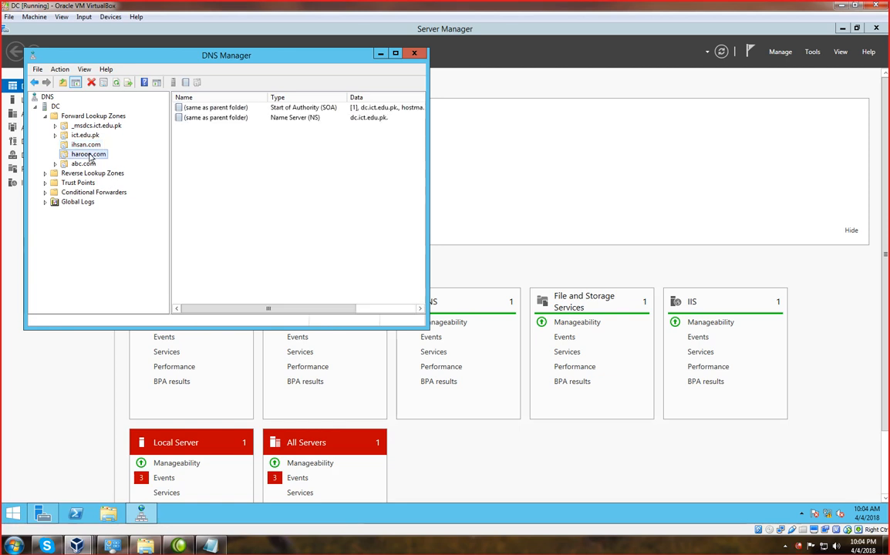
right_click(87, 154)
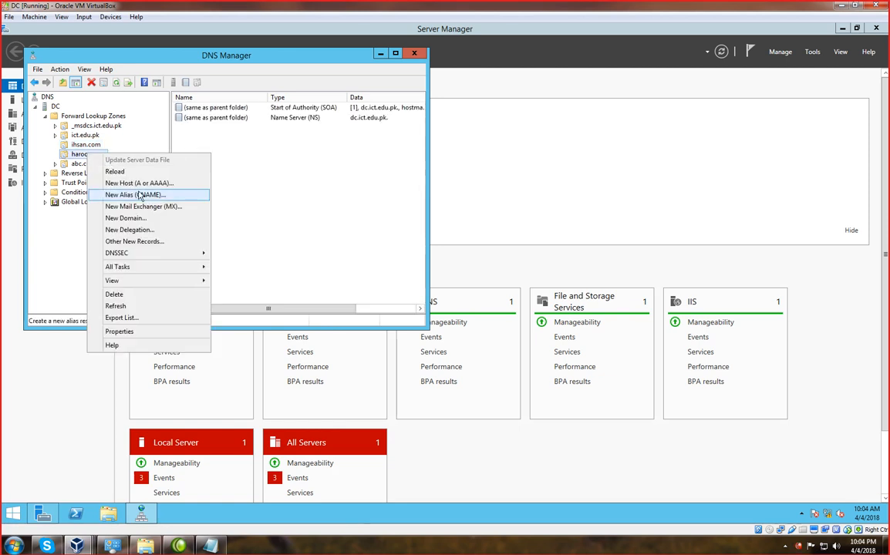
left_click(127, 183)
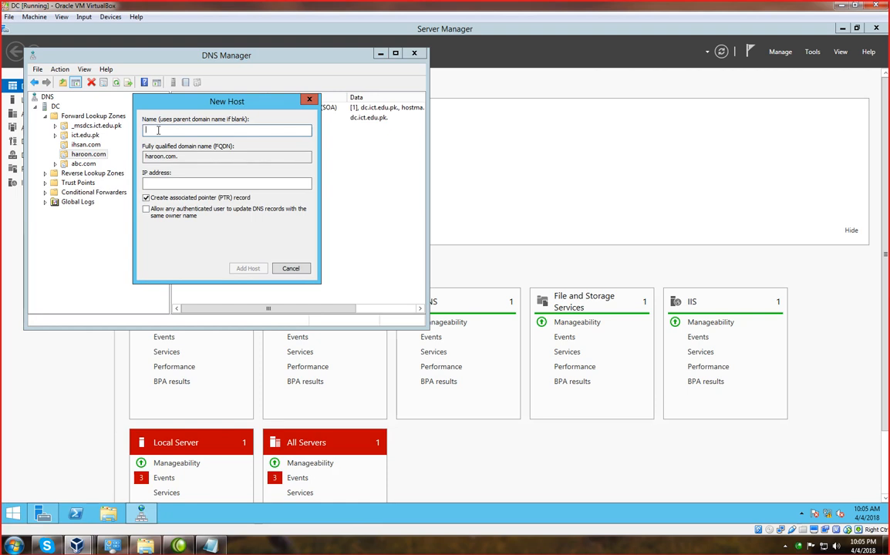
type("pc2")
left_click(168, 183)
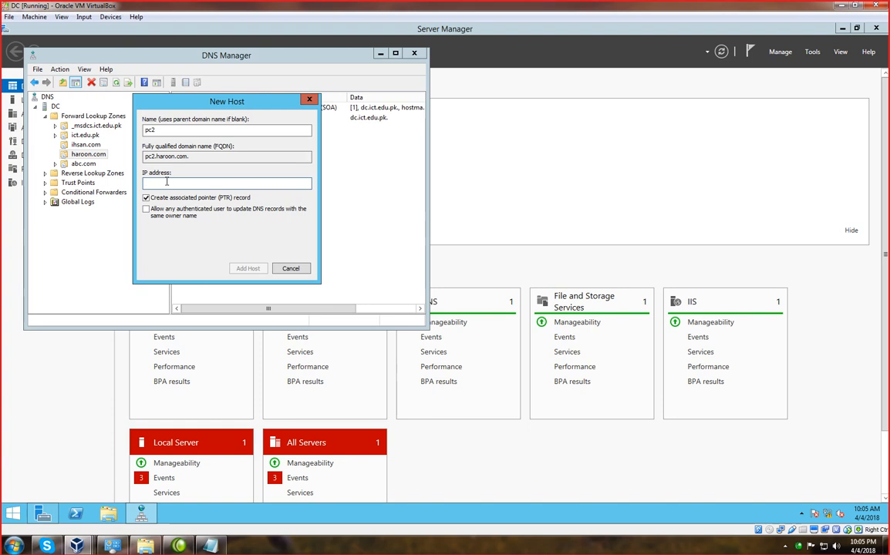
type("200.0.0.1")
left_click(246, 268)
left_click(538, 308)
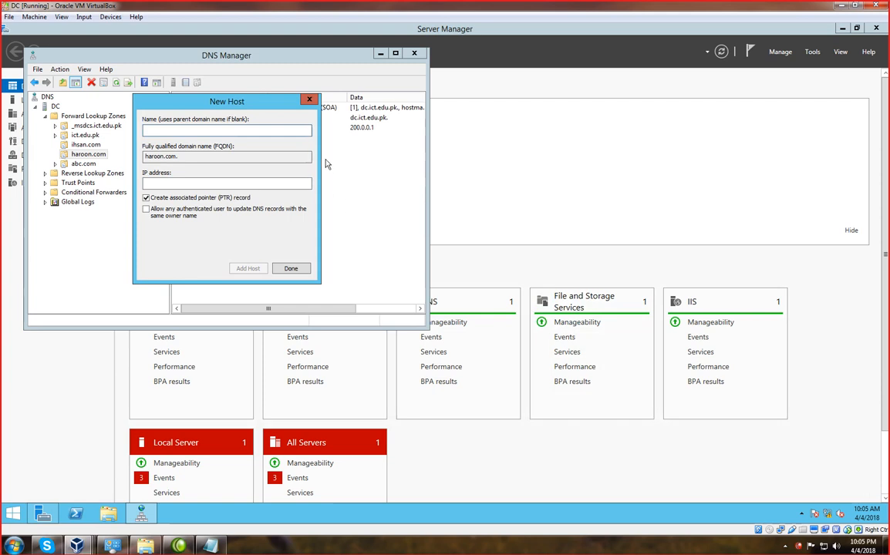
left_click(285, 267)
Add a host (A) record named pc3 with IP address 150.0.0.1 to the abc.com zone
left_click(85, 163)
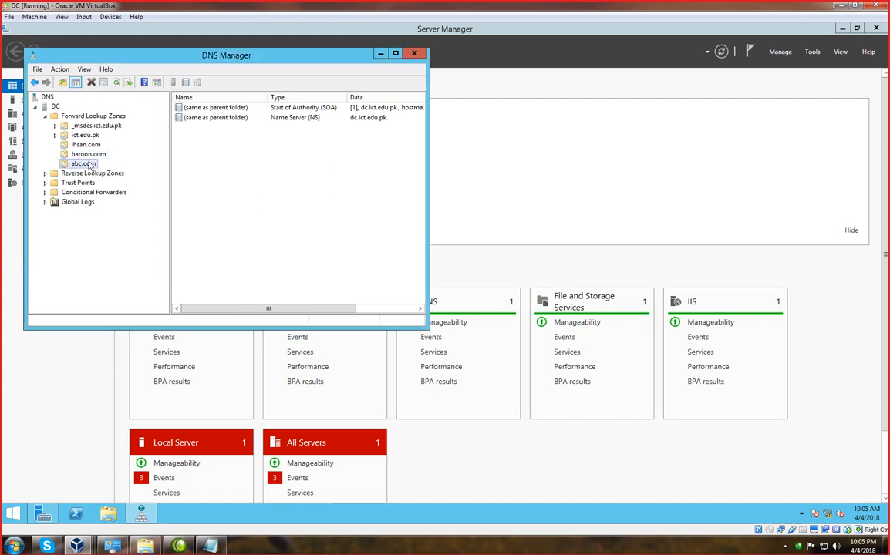
right_click(90, 164)
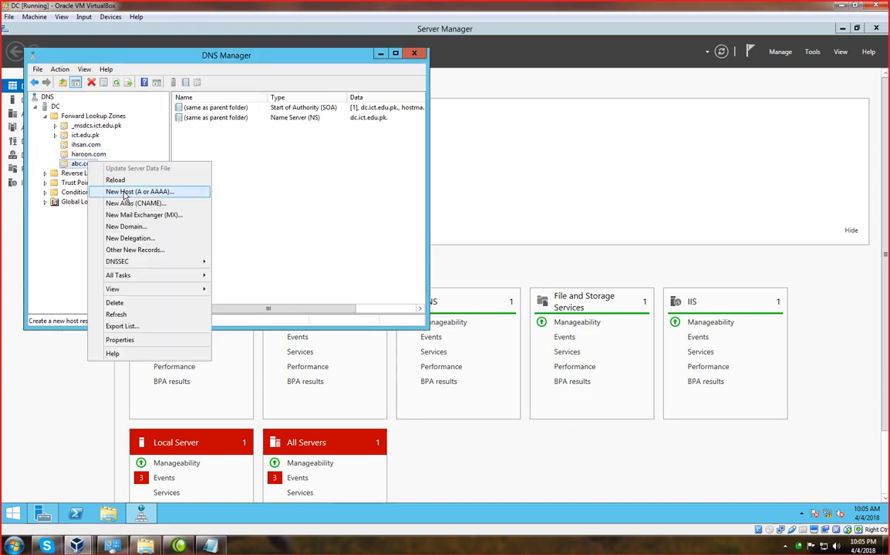
left_click(124, 193)
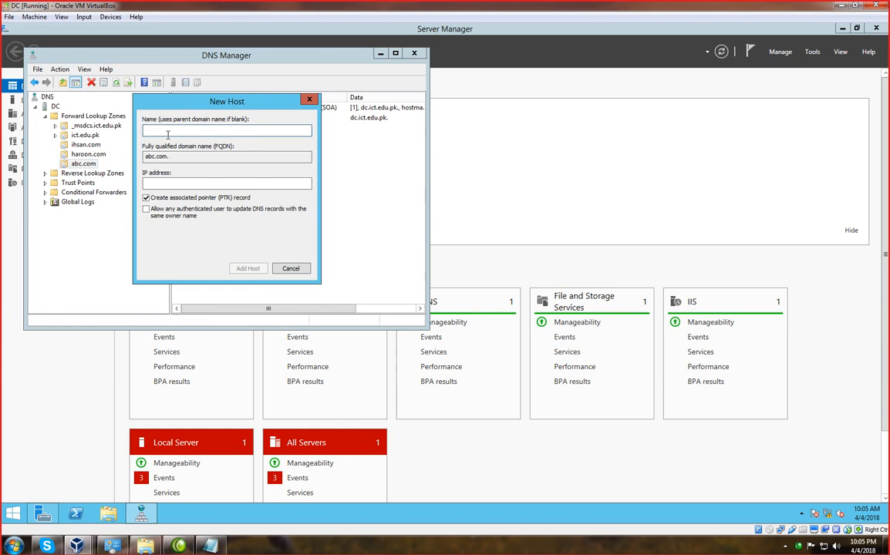
type("pc3")
left_click(172, 185)
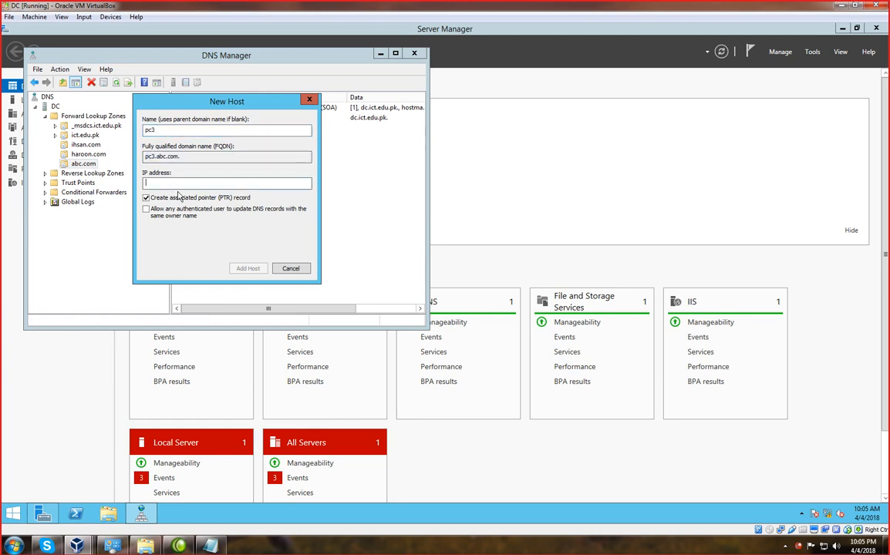
type("150.0.0.1")
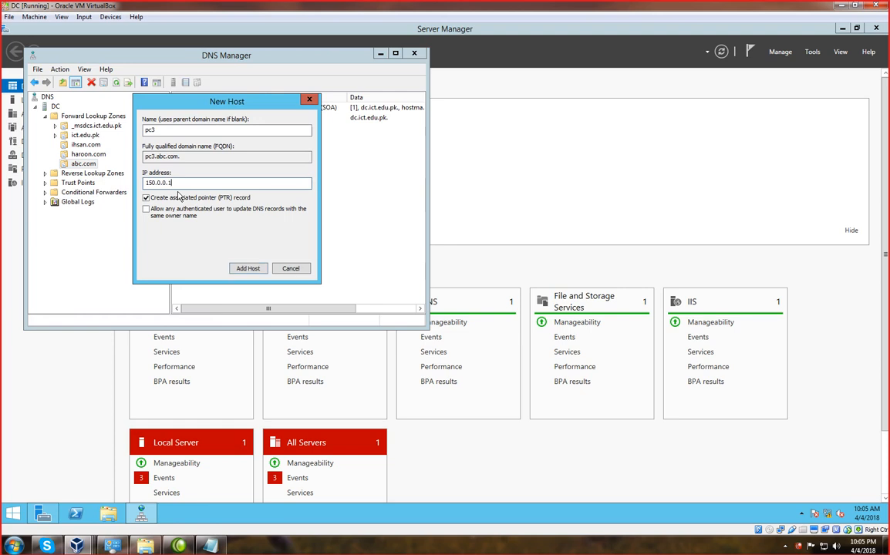
left_click(250, 268)
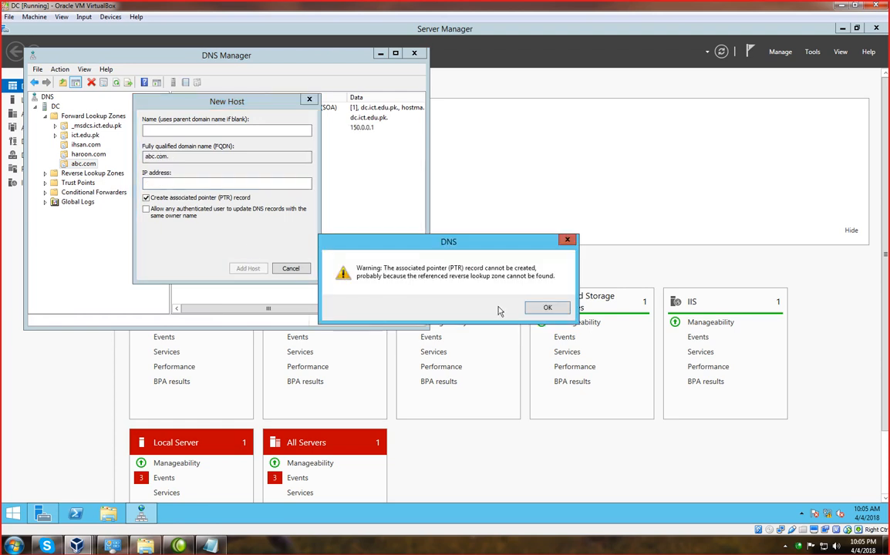
left_click(531, 306)
left_click(310, 100)
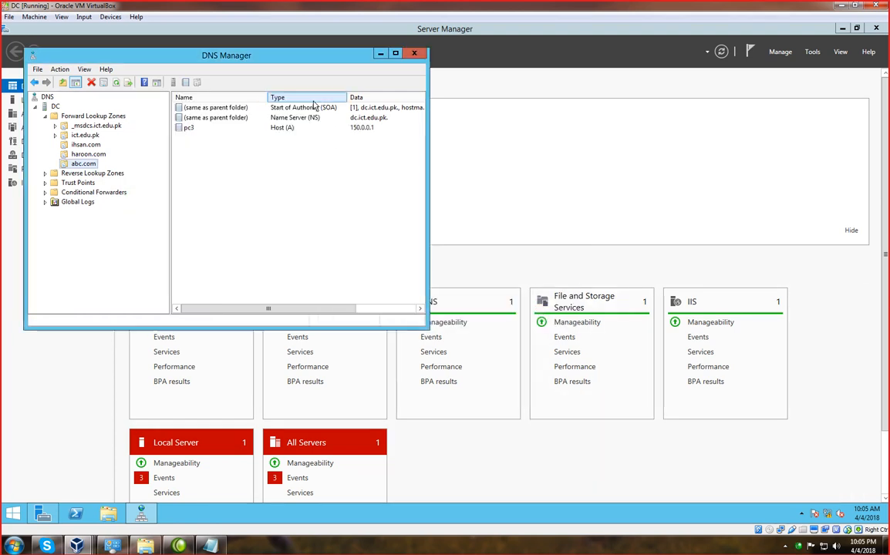
Create a www alias (CNAME) in the ihsan.com zone with the existing host pc.ihsan.com as its target
right_click(77, 146)
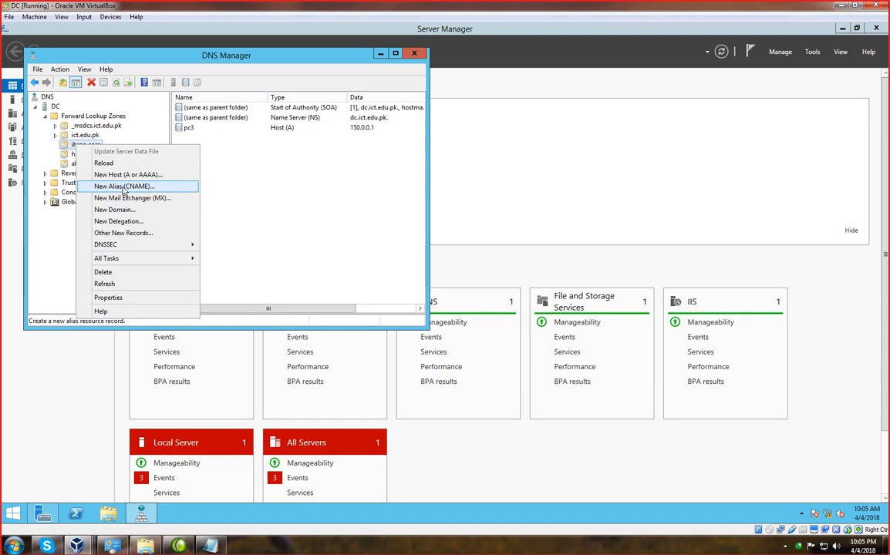
left_click(254, 225)
right_click(78, 144)
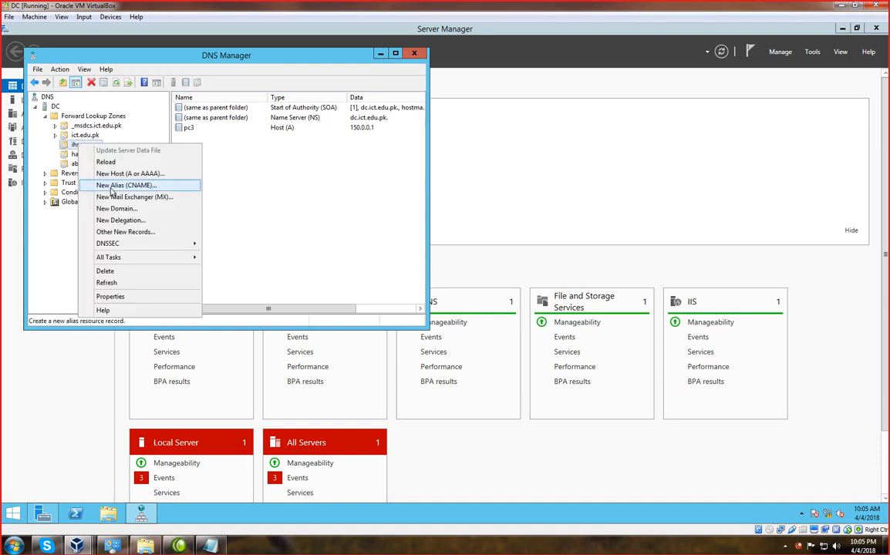
left_click(113, 186)
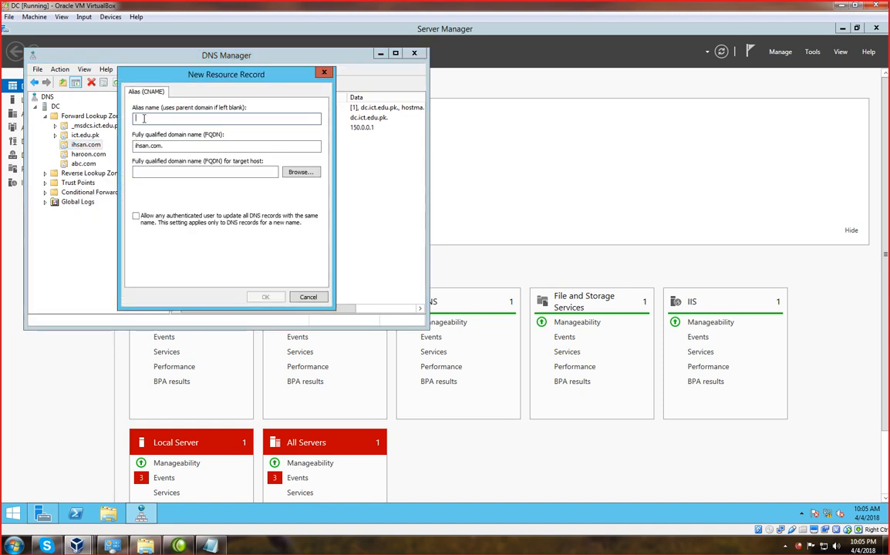
type("www")
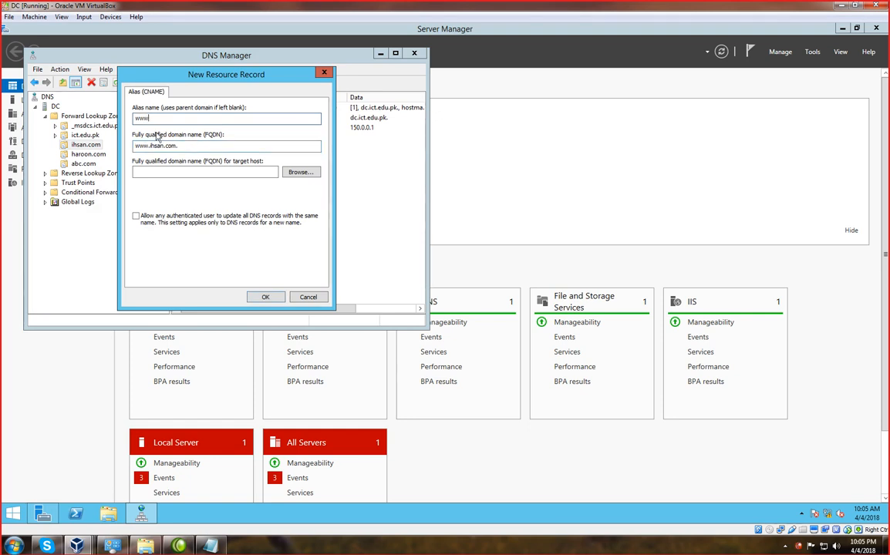
left_click(297, 172)
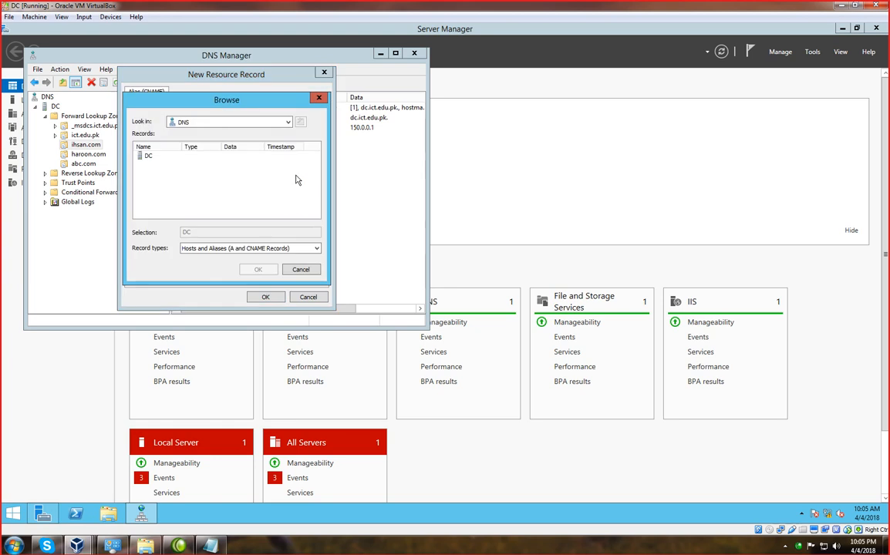
double_click(146, 156)
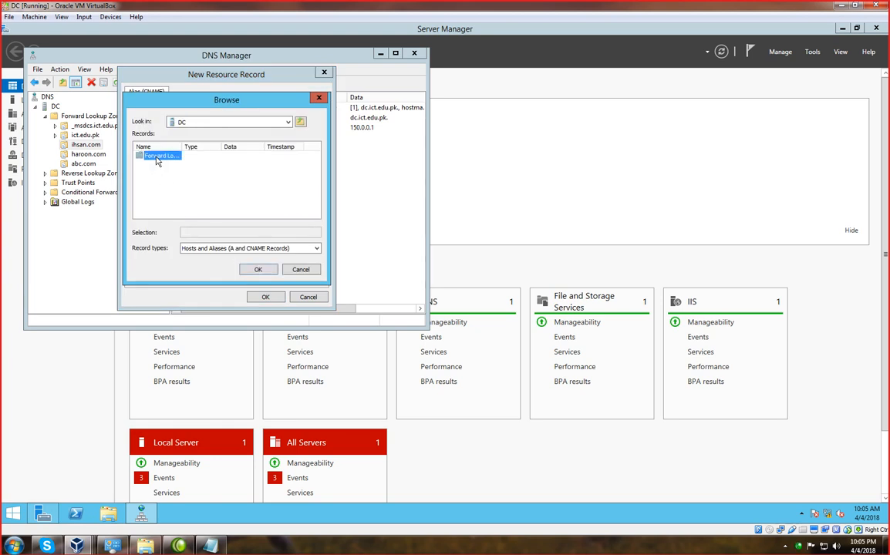
double_click(158, 157)
double_click(159, 173)
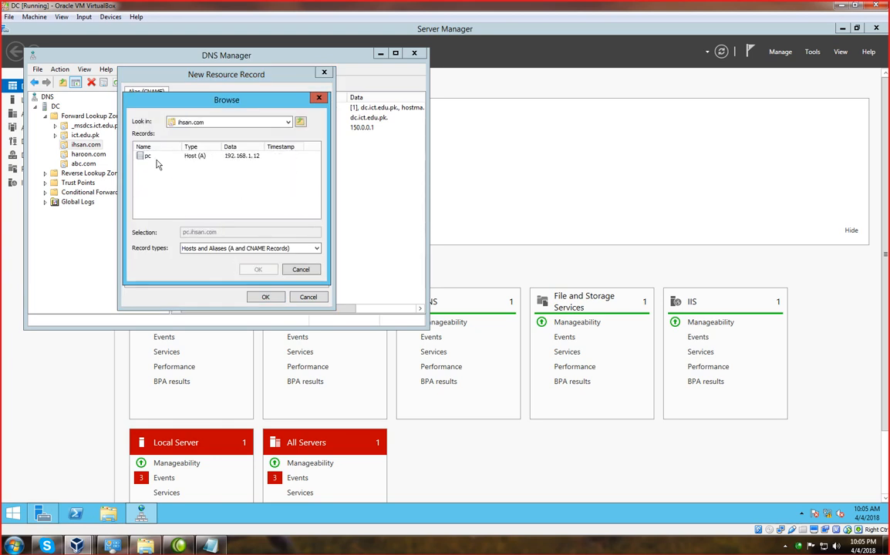
left_click(147, 156)
left_click(260, 269)
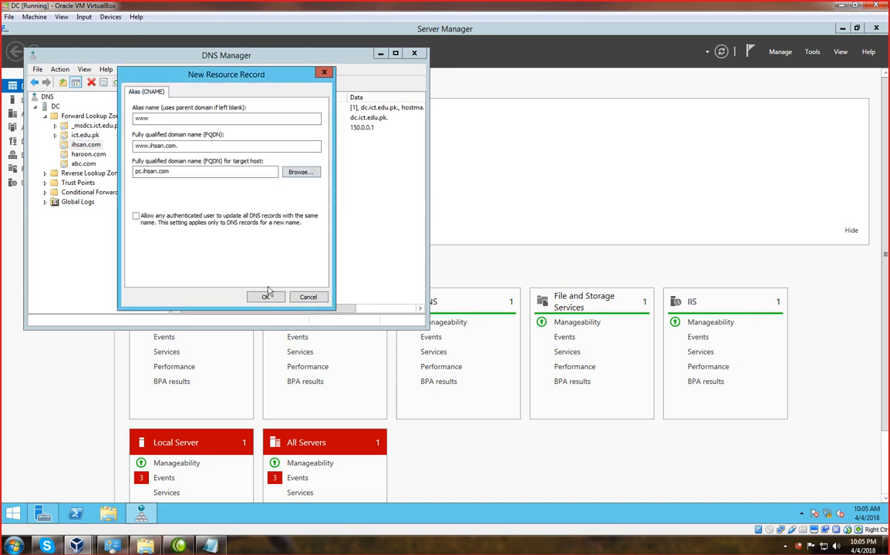
left_click(266, 298)
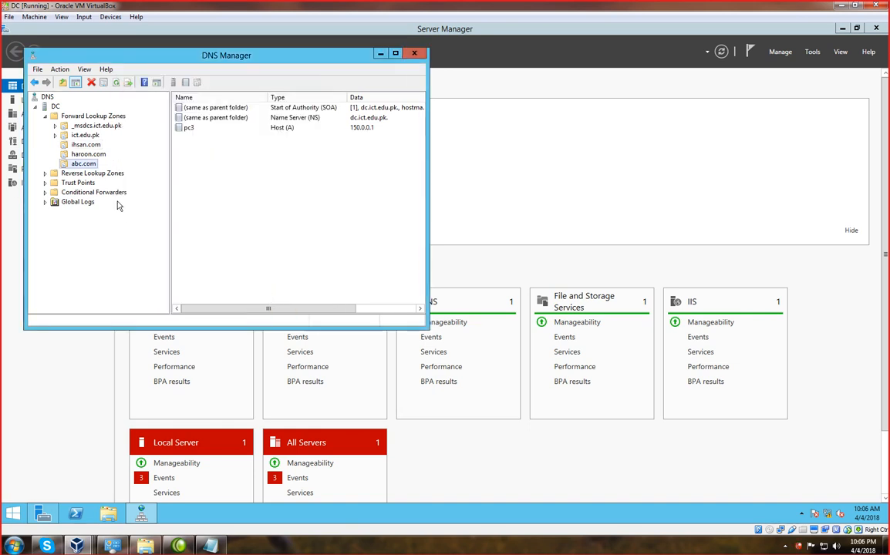
Create a www alias (CNAME) in the haroon.com zone with the existing host pc2.haroon.com as its target
left_click(87, 153)
right_click(95, 157)
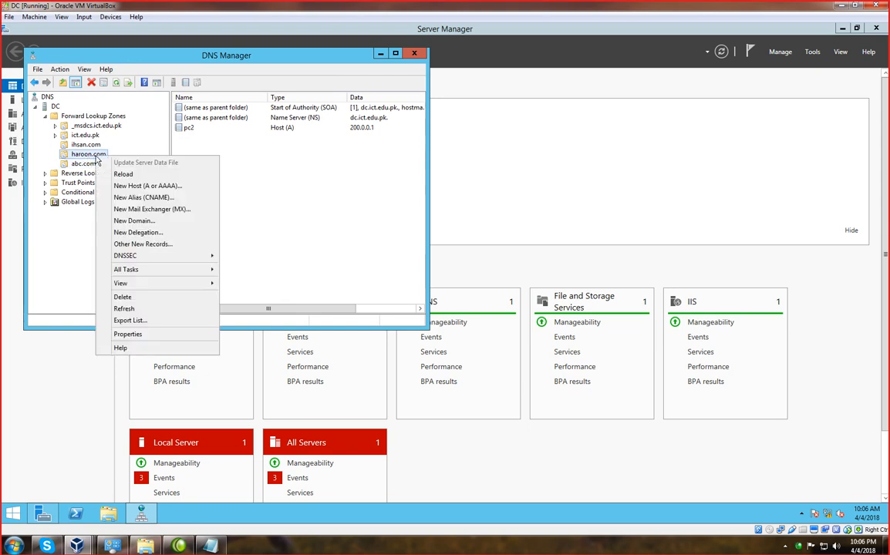
left_click(139, 198)
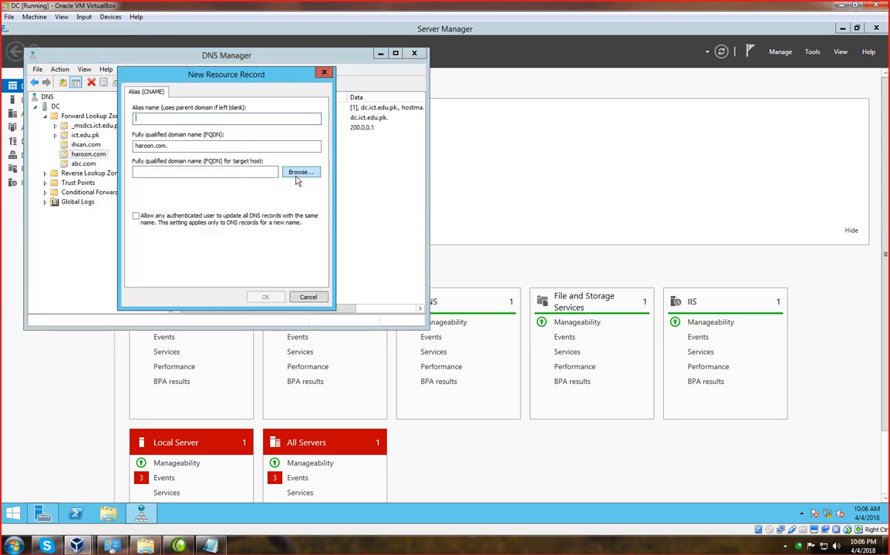
type("www")
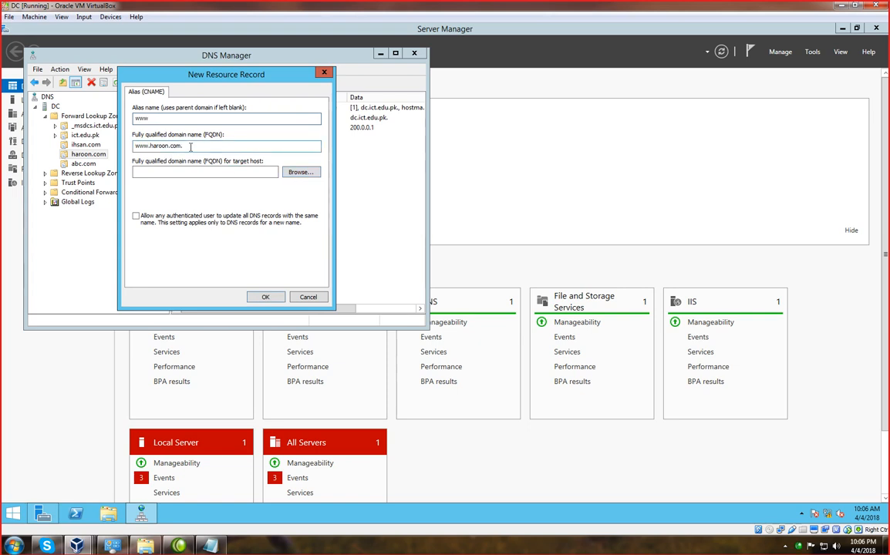
left_click_drag(185, 146, 122, 146)
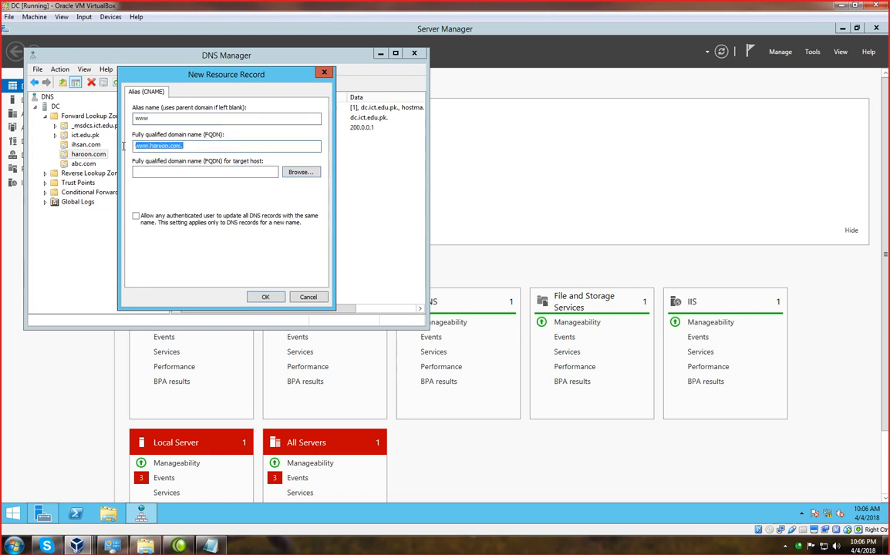
left_click(300, 172)
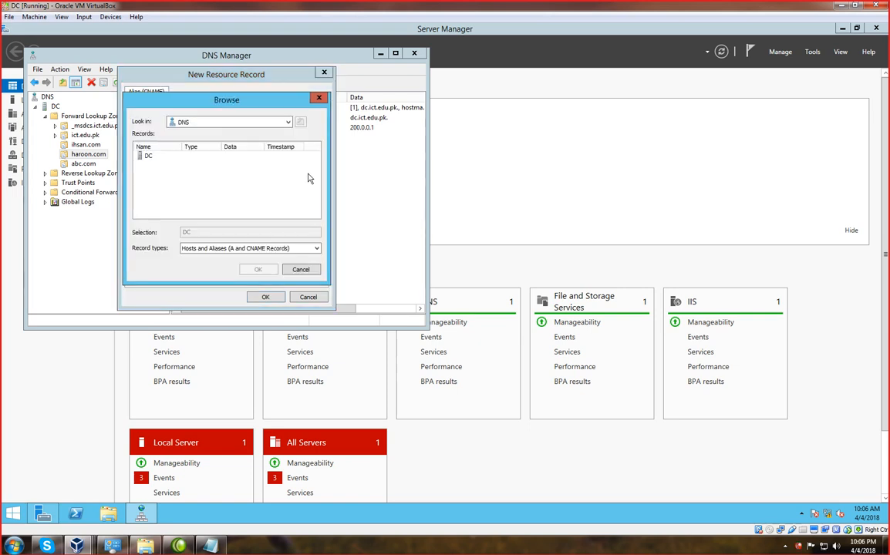
double_click(144, 156)
double_click(152, 157)
double_click(146, 183)
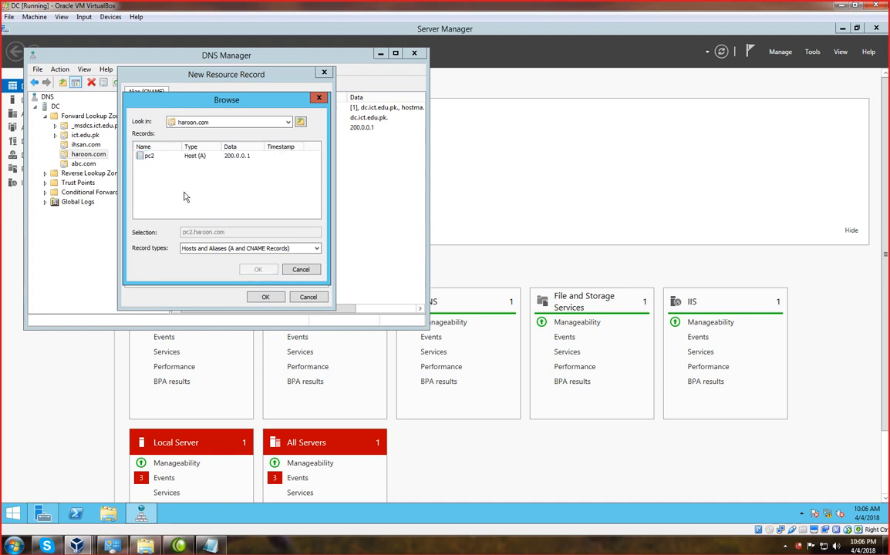
left_click(150, 158)
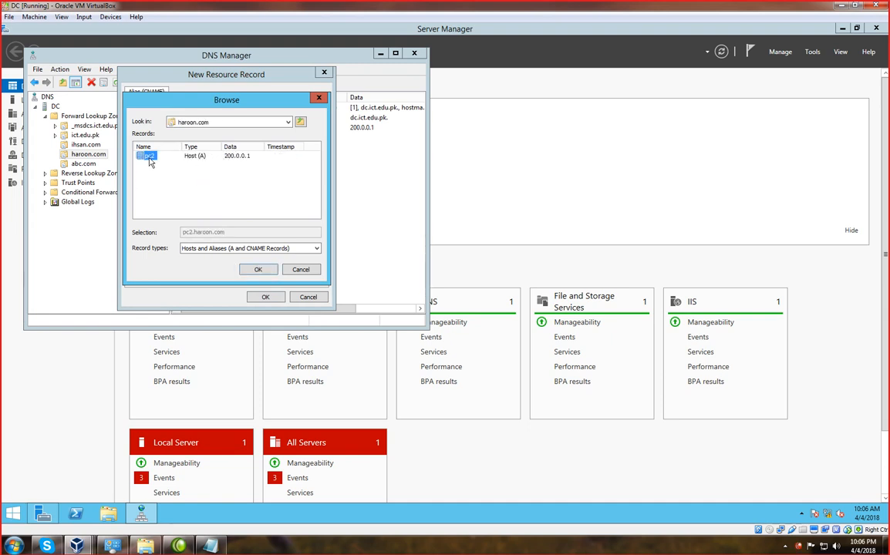
left_click(258, 271)
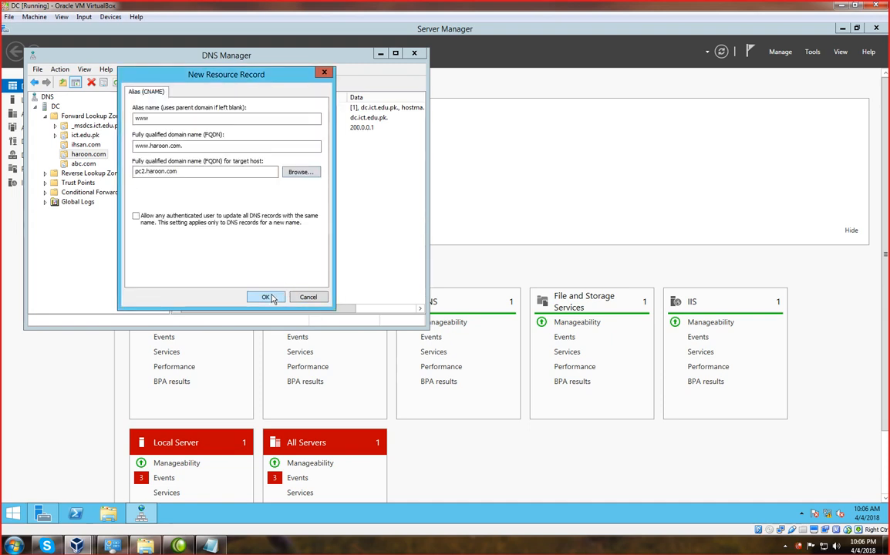
left_click(266, 297)
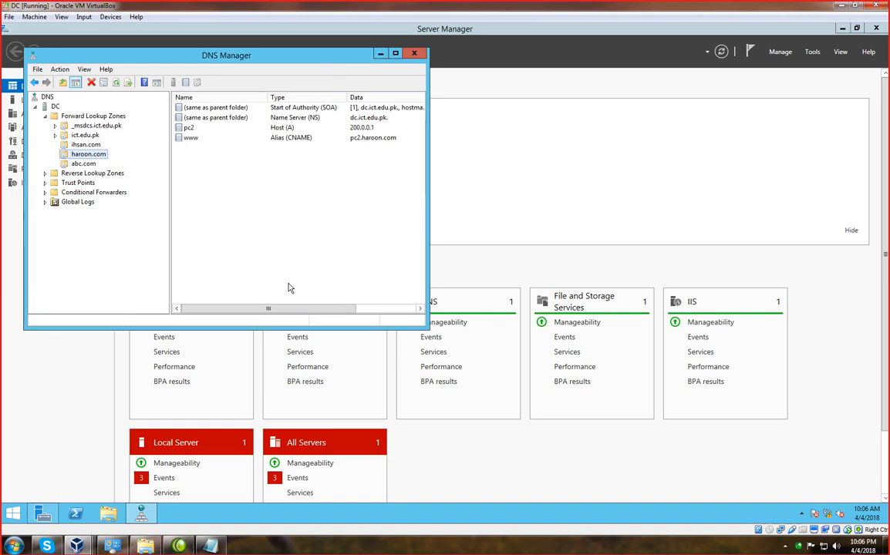
left_click(86, 164)
right_click(86, 165)
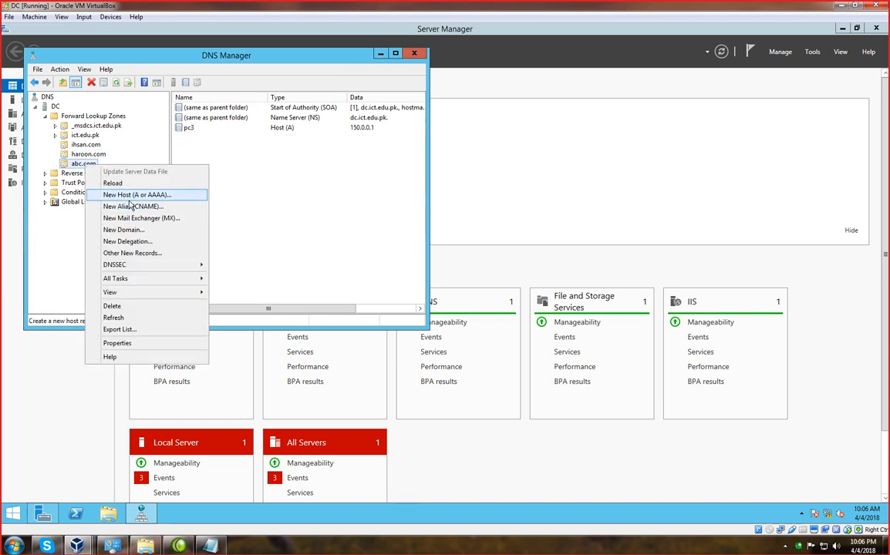
left_click(154, 194)
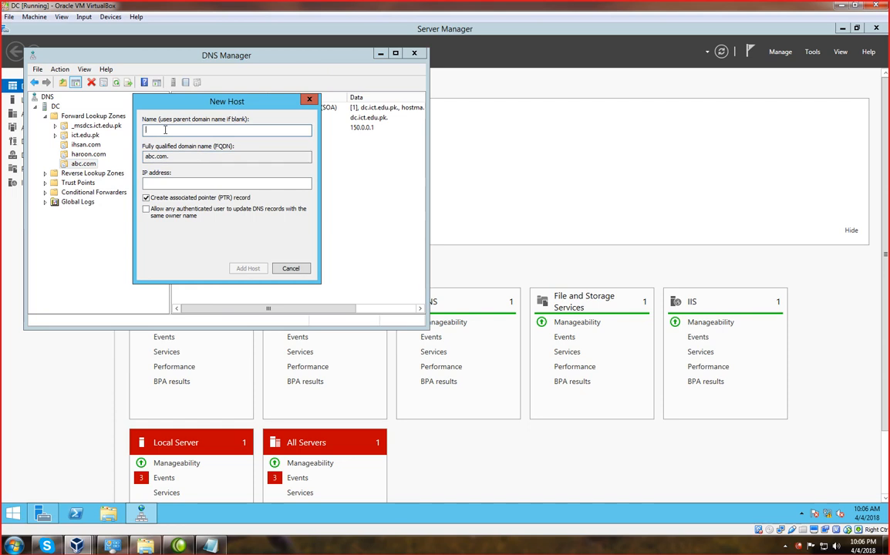
type("www")
left_click(167, 182)
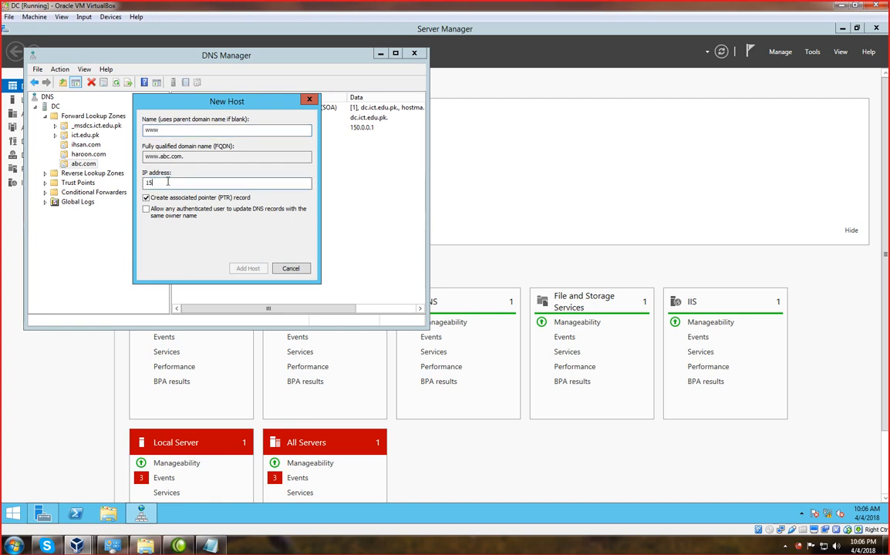
type("150.0.0.1")
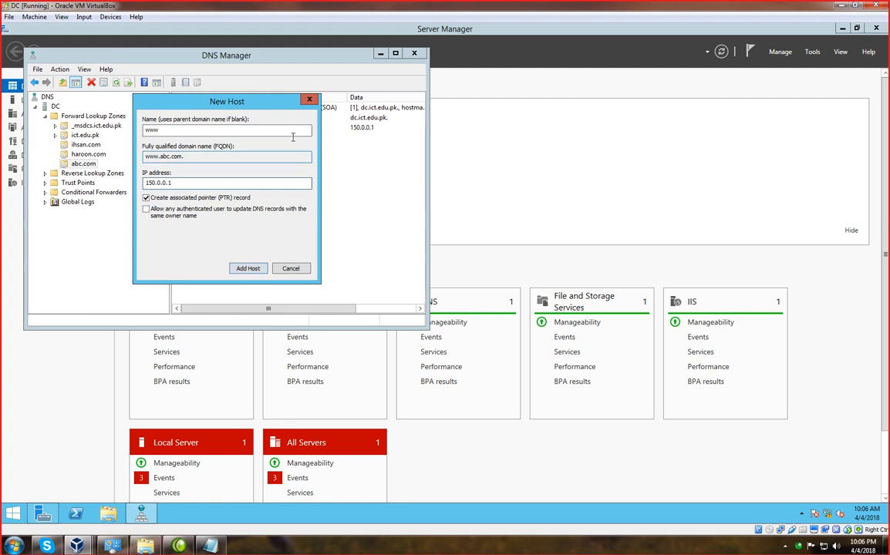
left_click(309, 100)
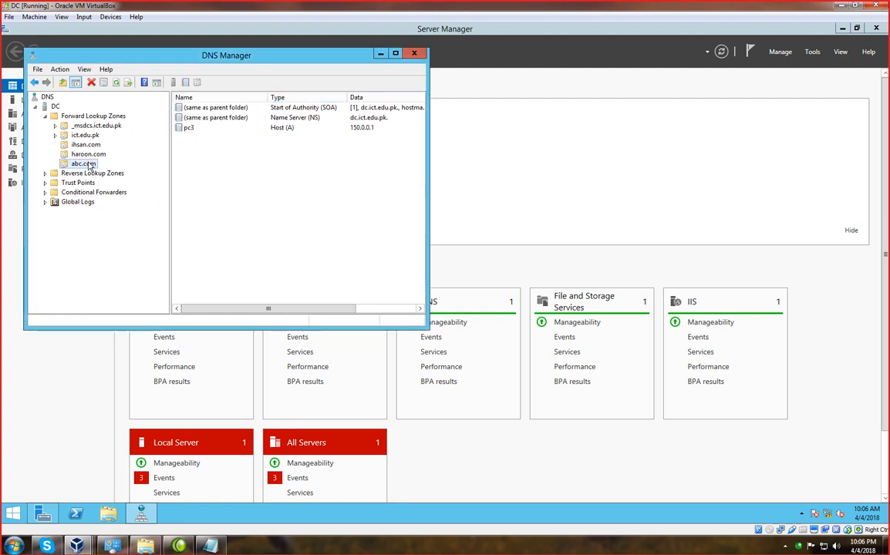
Create a www alias (CNAME) in the abc.com zone with the existing host pc3.abc.com as its target, and close DNS Manager
right_click(87, 163)
left_click(120, 203)
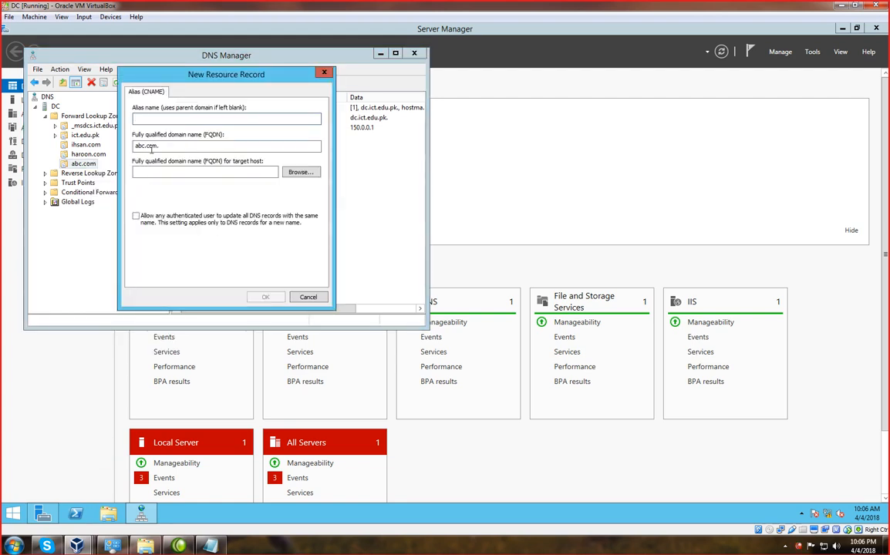
type("www")
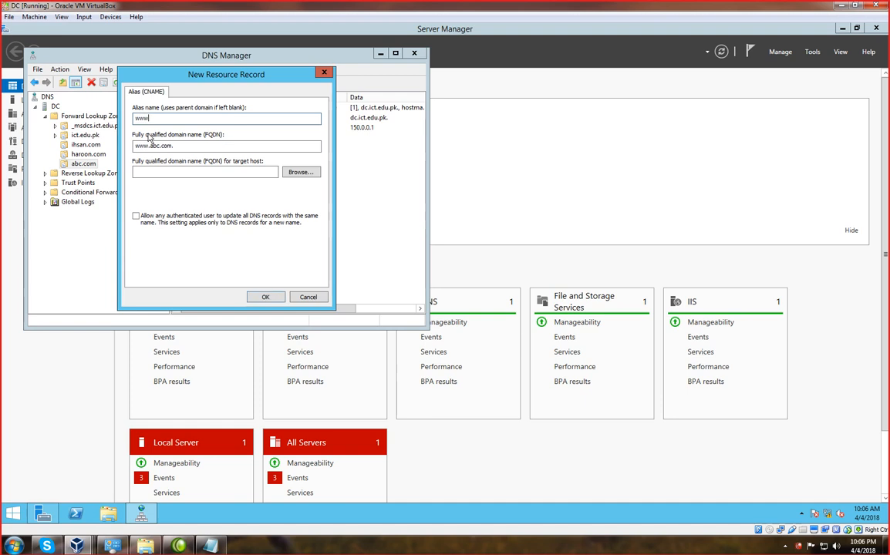
key("Tab")
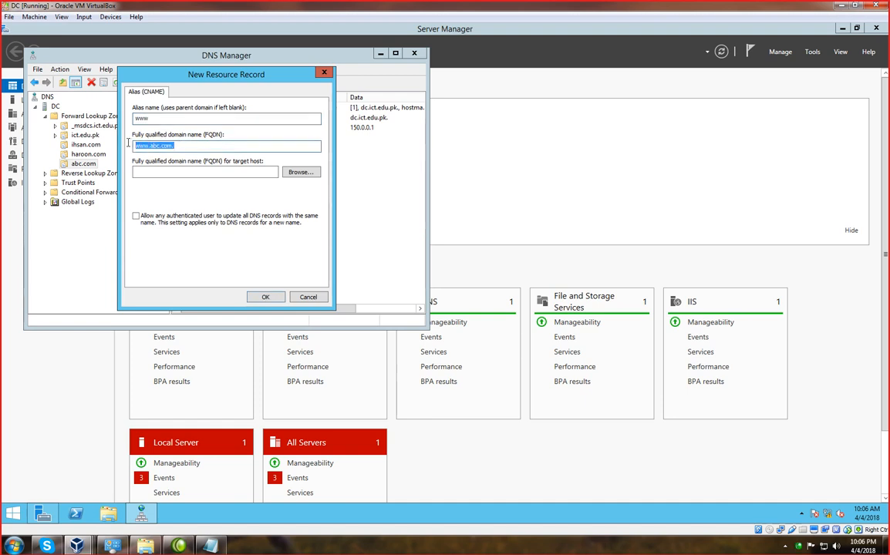
left_click(185, 148)
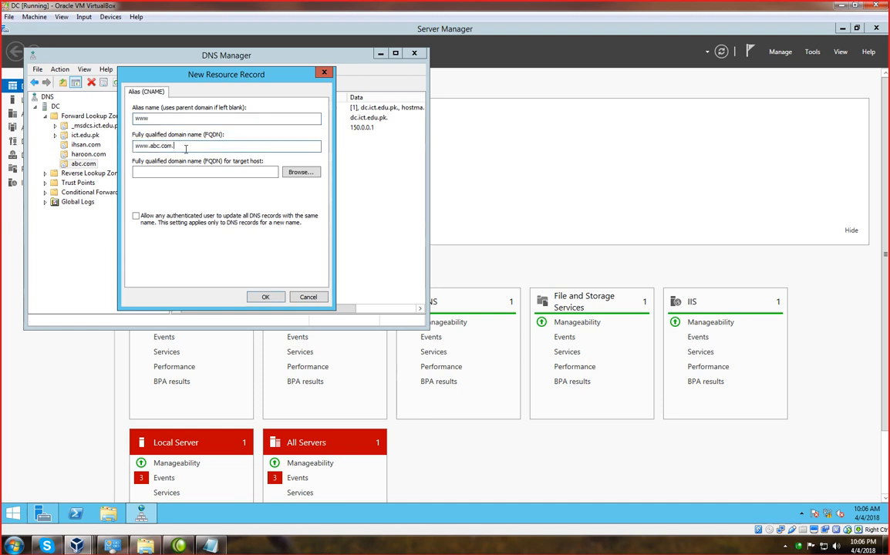
left_click(300, 172)
double_click(145, 159)
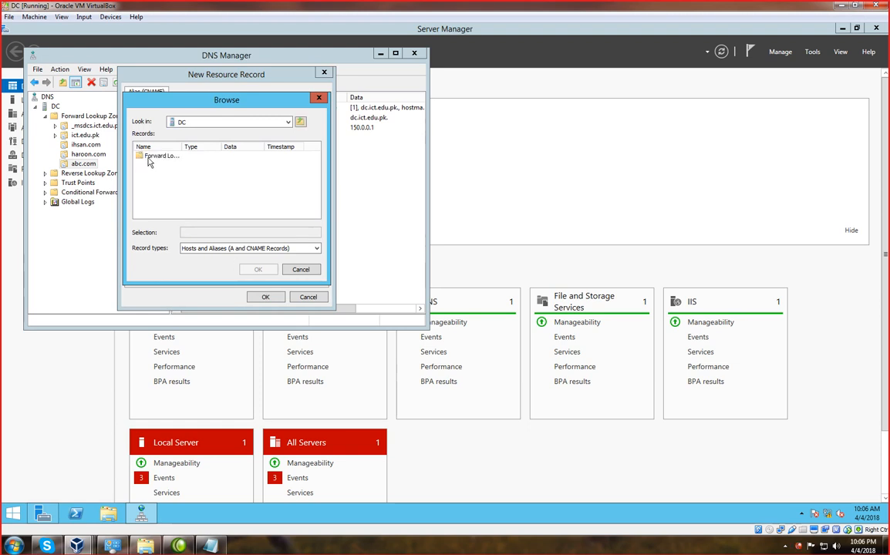
double_click(149, 157)
left_click(153, 192)
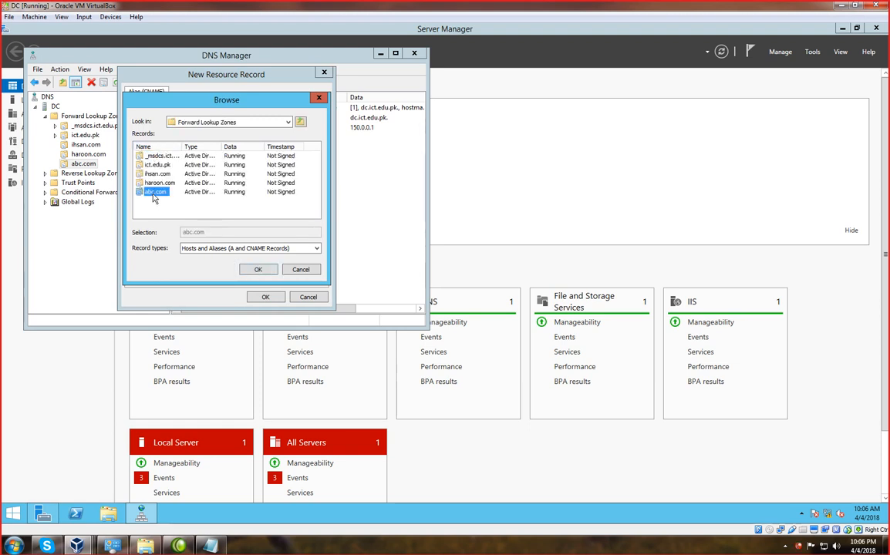
double_click(154, 193)
double_click(147, 155)
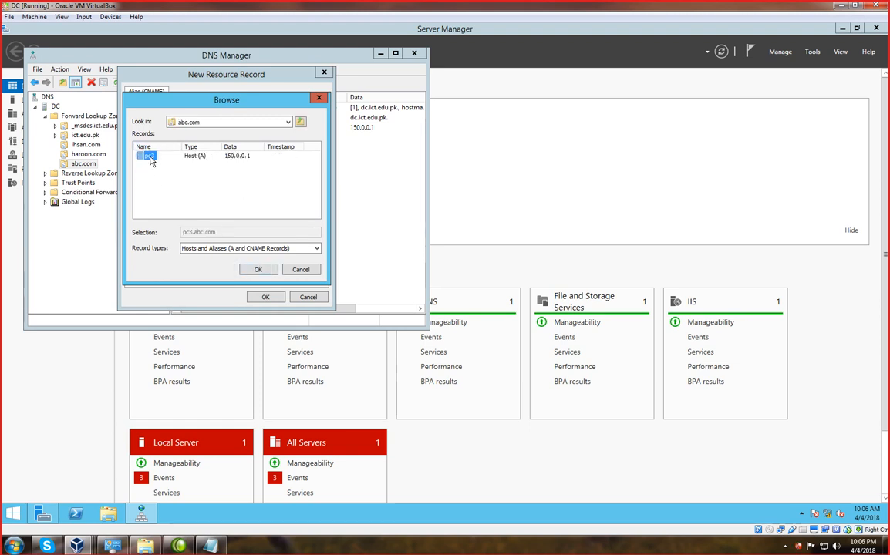
left_click(266, 297)
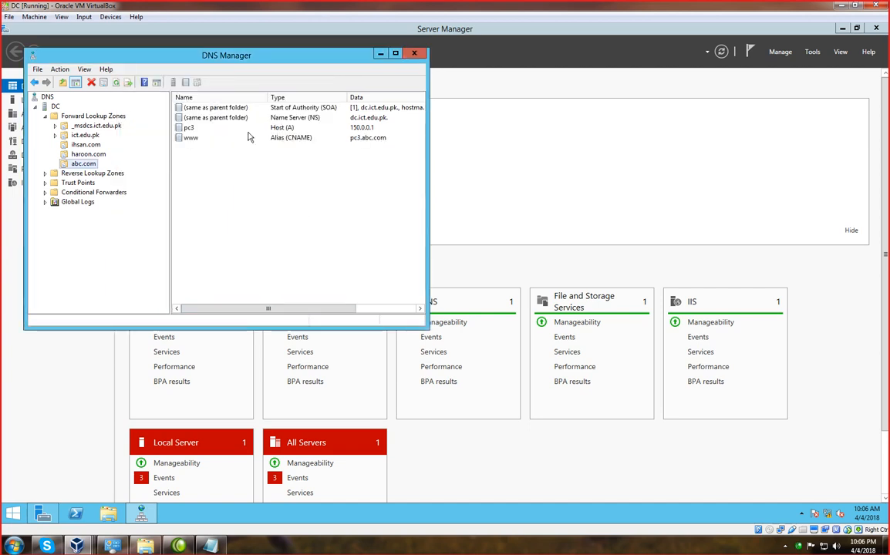
left_click(204, 218)
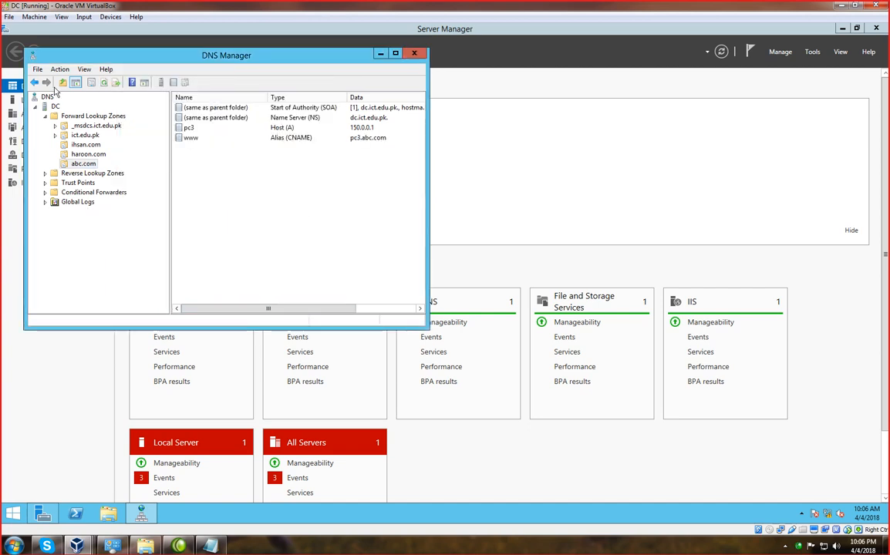
left_click(413, 55)
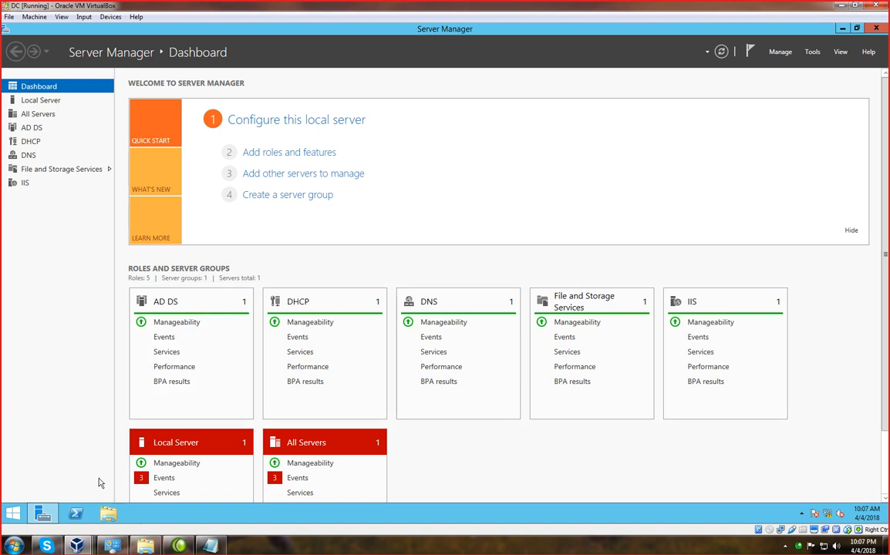
Switch to the Windows 7 virtual machine and close the Internet Explorer window with all its tabs
left_click(87, 545)
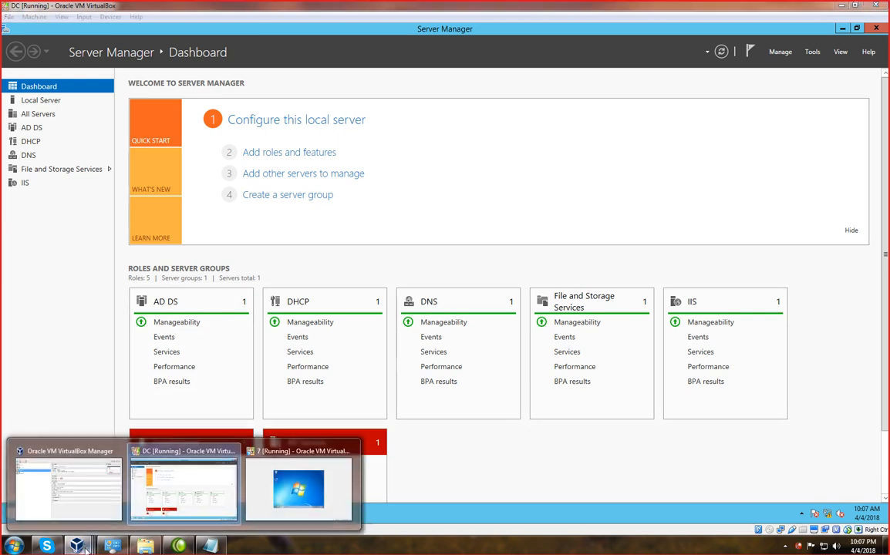
left_click(298, 486)
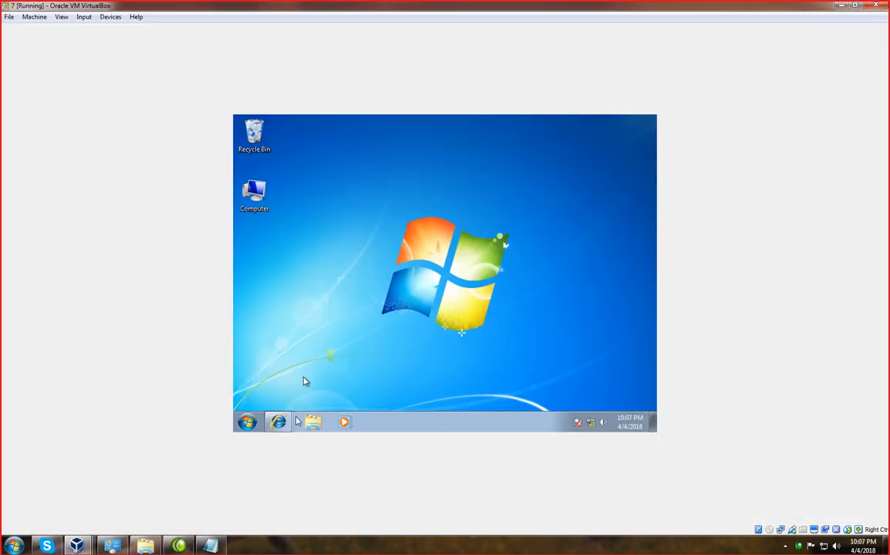
right_click(278, 421)
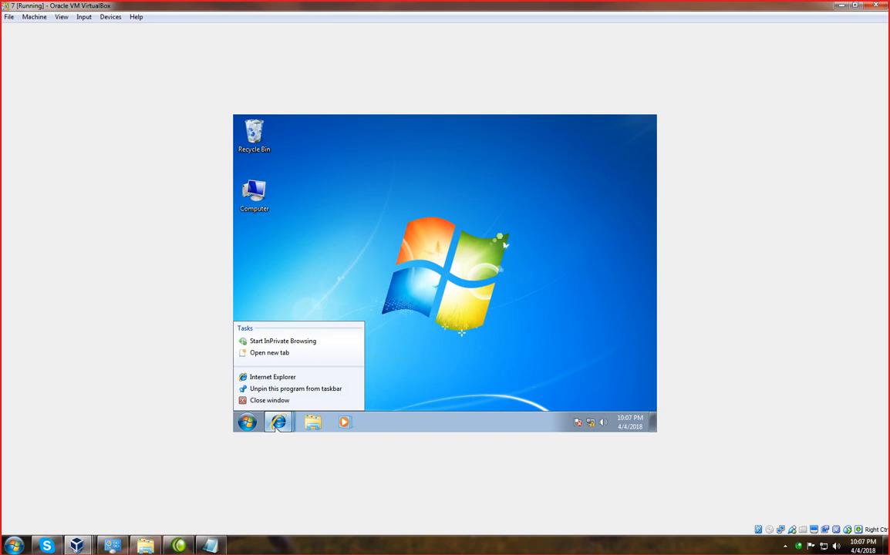
left_click(276, 424)
right_click(278, 423)
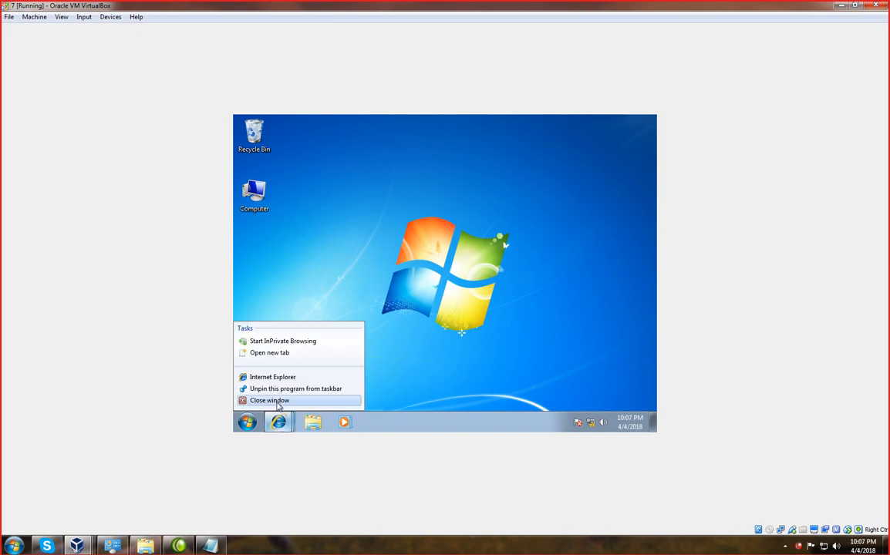
left_click(278, 400)
left_click(371, 272)
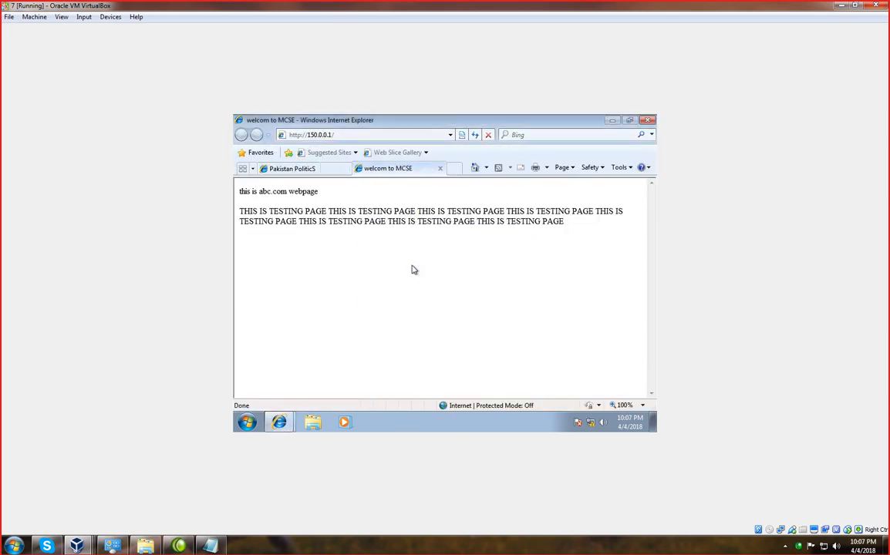
left_click(280, 422)
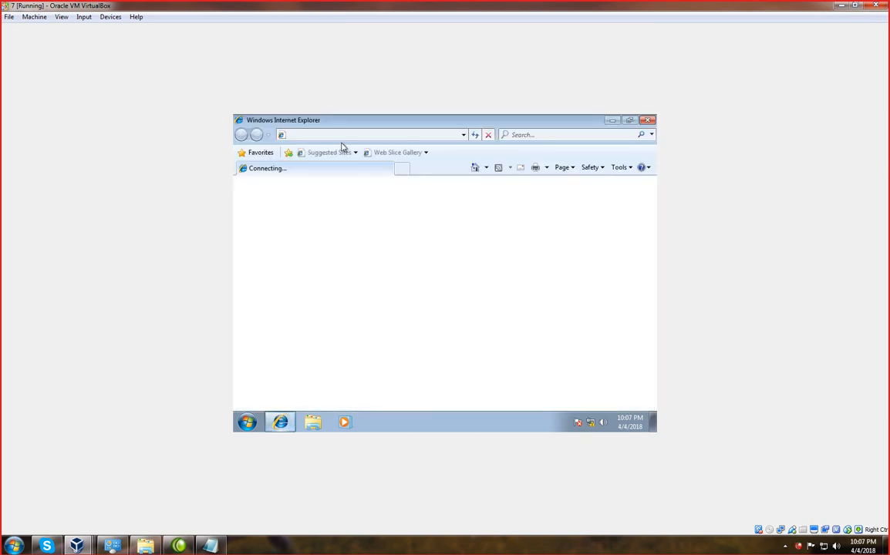
type("www")
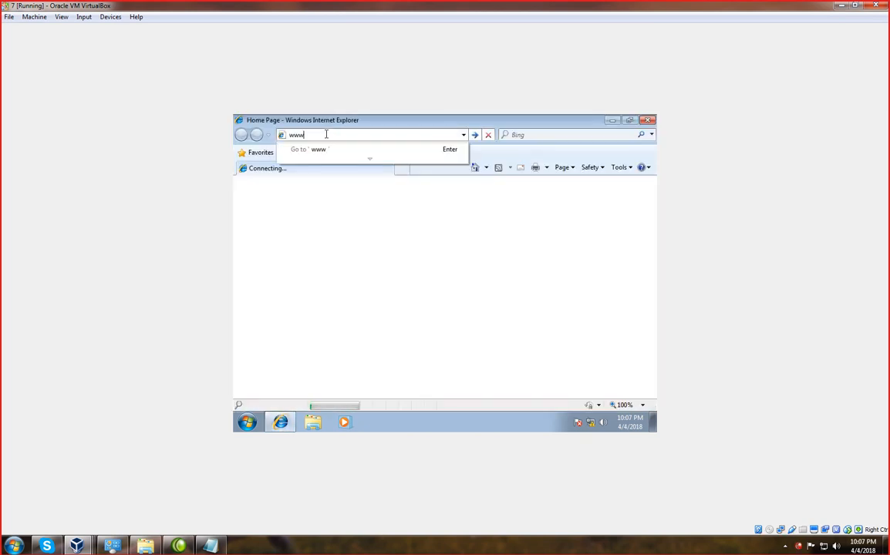
type(".haroon.com")
key("Return")
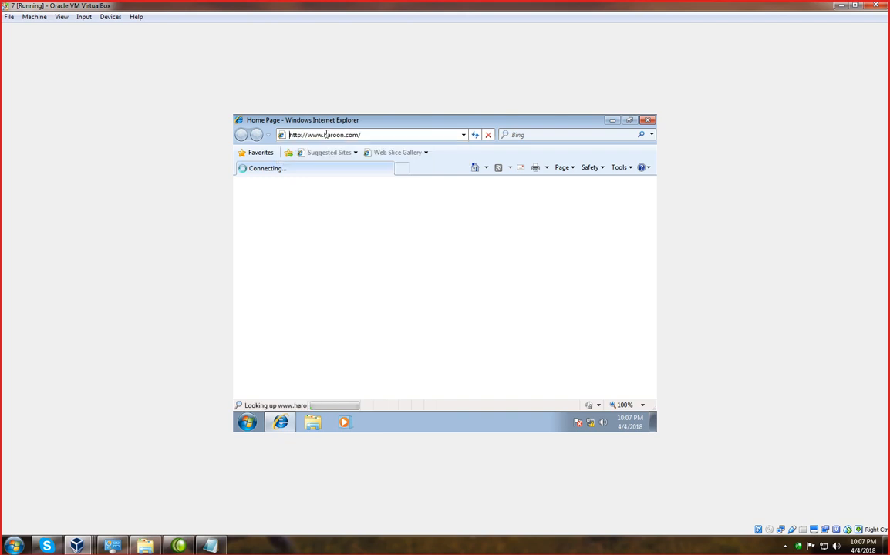
left_click(401, 168)
type("w")
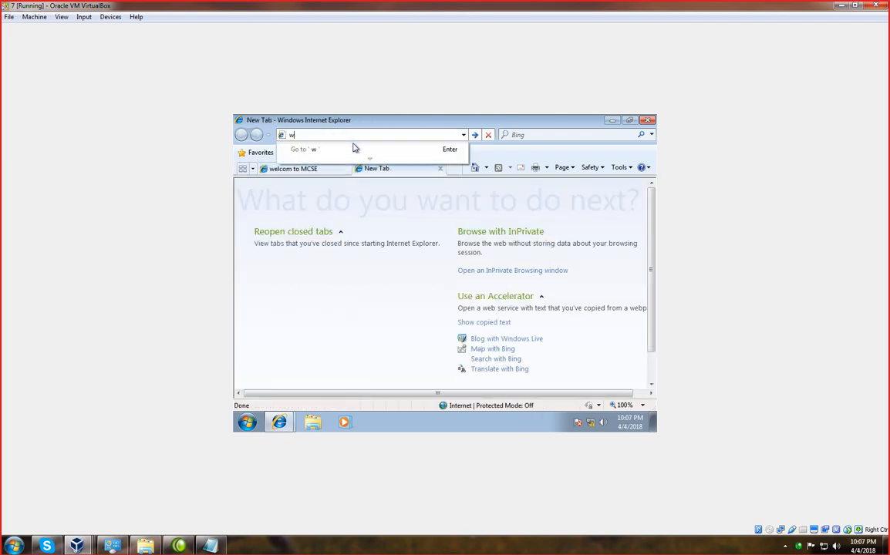
type("ww.ihsan.com")
key("Return")
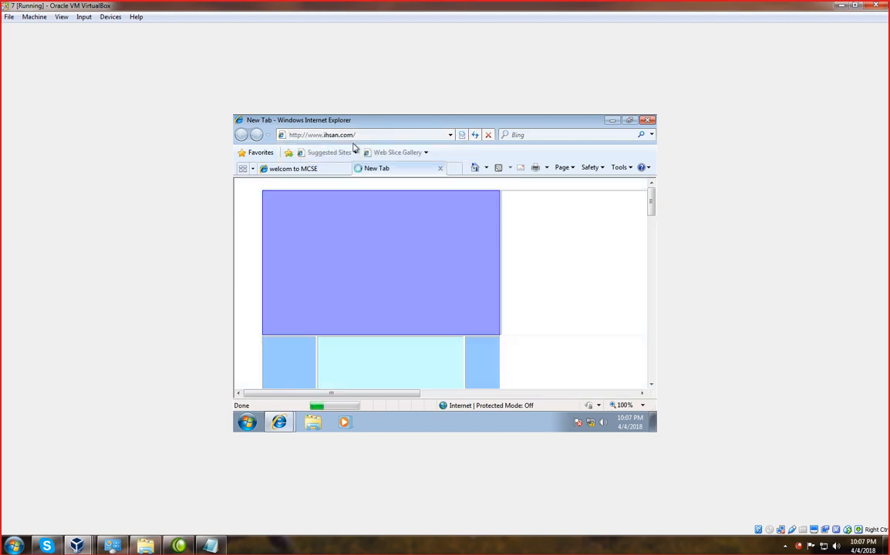
left_click(451, 168)
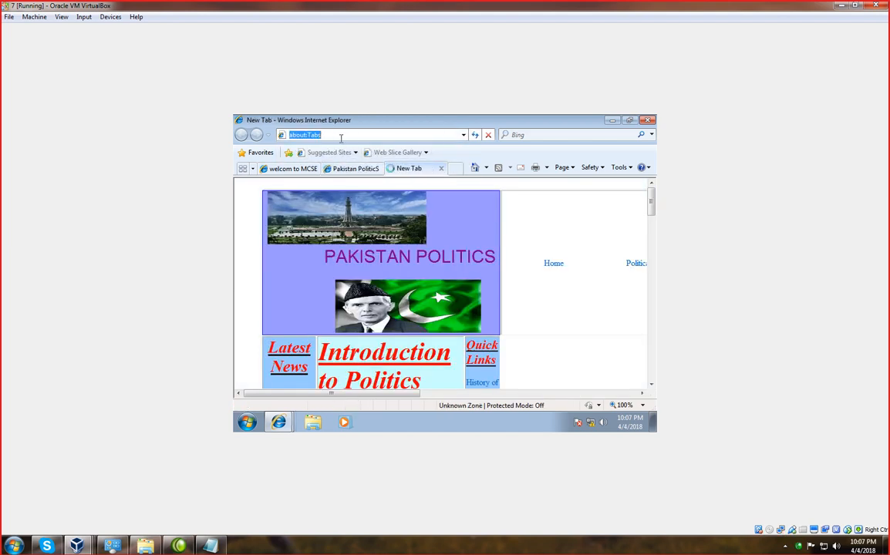
type("www.a")
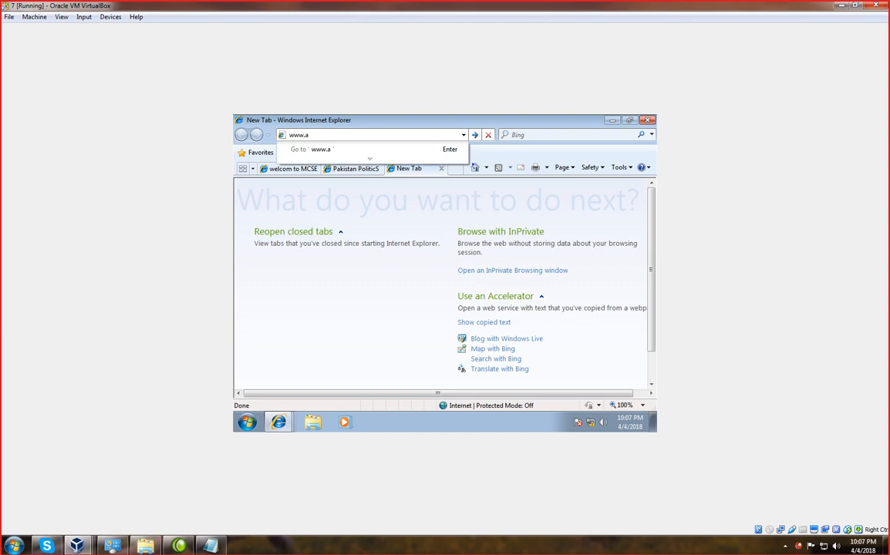
type("bc.com")
key("Return")
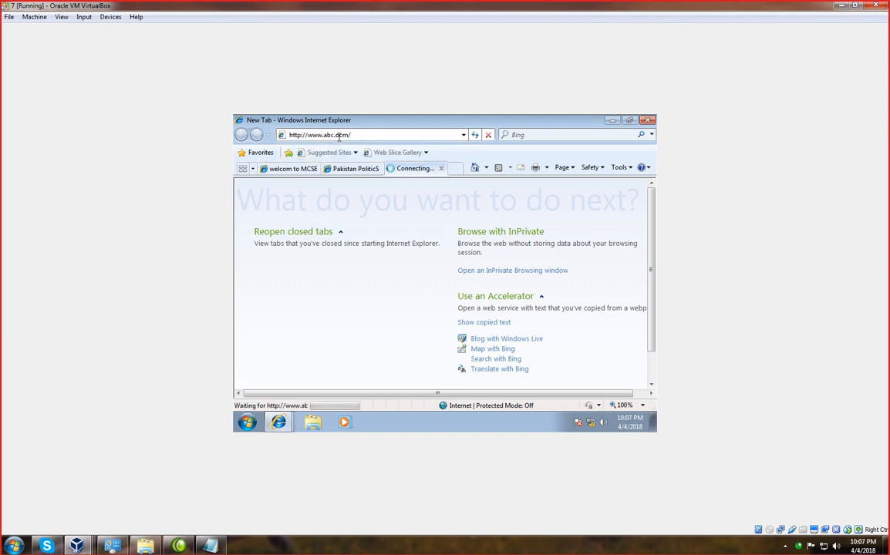
left_click(359, 135)
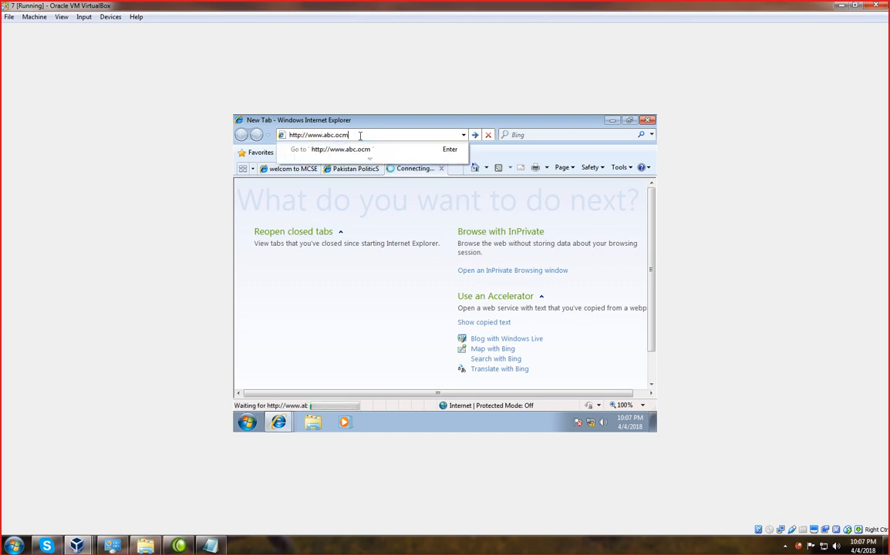
key("BackSpace")
key("BackSpace")
key("BackSpace")
key("BackSpace")
key("BackSpace")
key("BackSpace")
key("BackSpace")
key("BackSpace")
key("BackSpace")
key("BackSpace")
key("BackSpace")
key("BackSpace")
key("BackSpace")
key("BackSpace")
key("BackSpace")
key("BackSpace")
key("BackSpace")
key("BackSpace")
key("BackSpace")
type("www.ab")
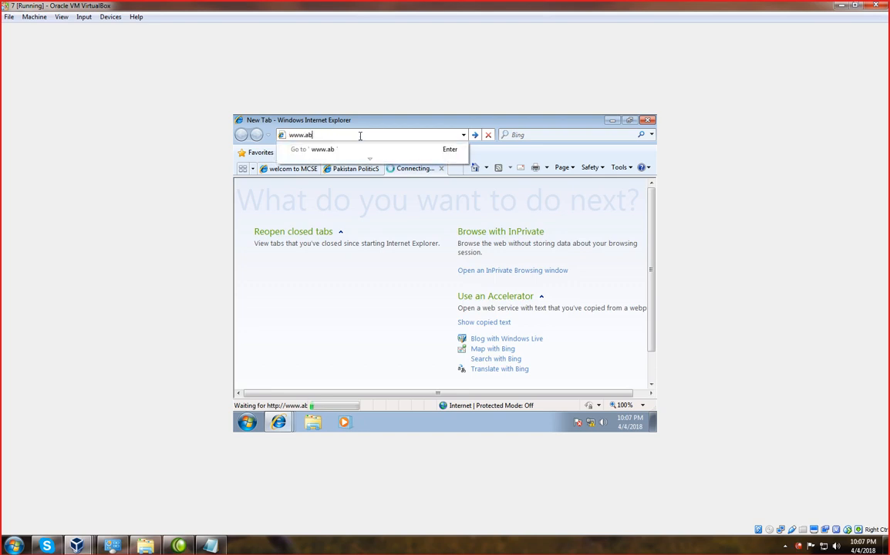
type("c.com")
key("Return")
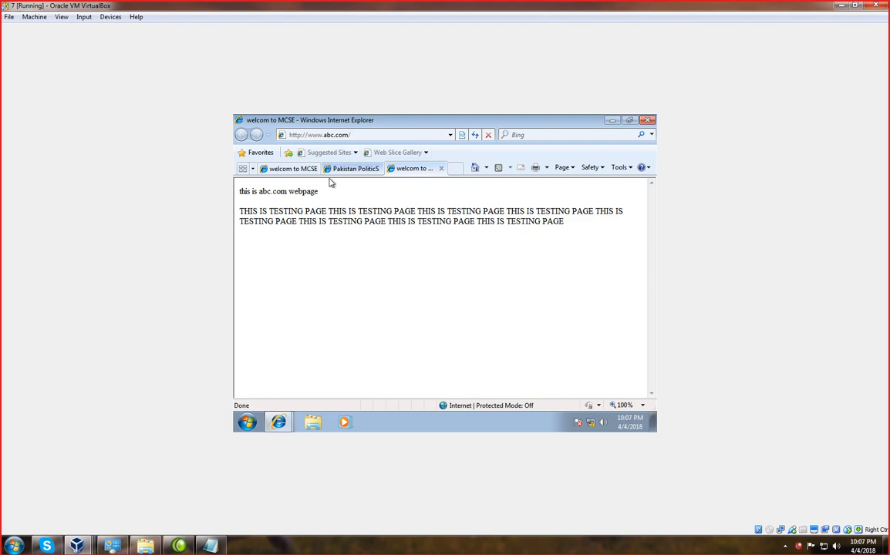
left_click(290, 169)
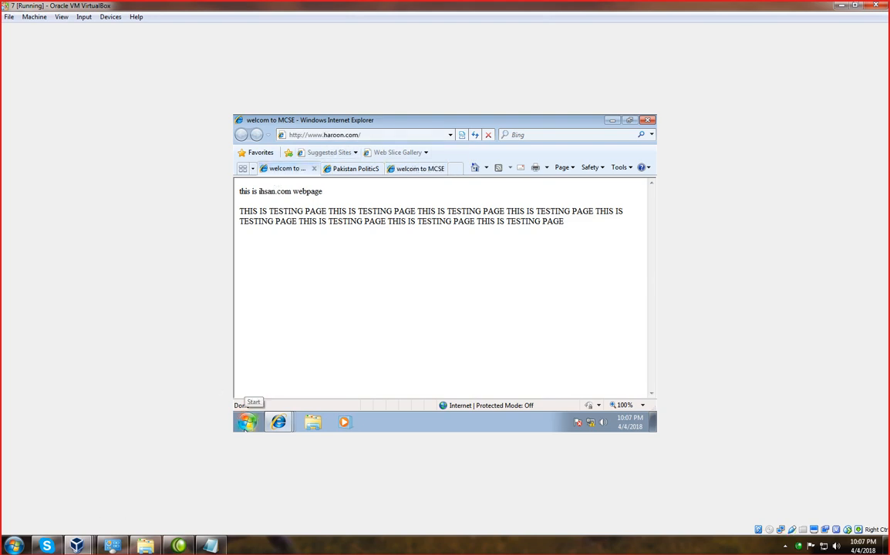
Switch back to the DC virtual machine and open DNS Manager
mouse_move(79, 547)
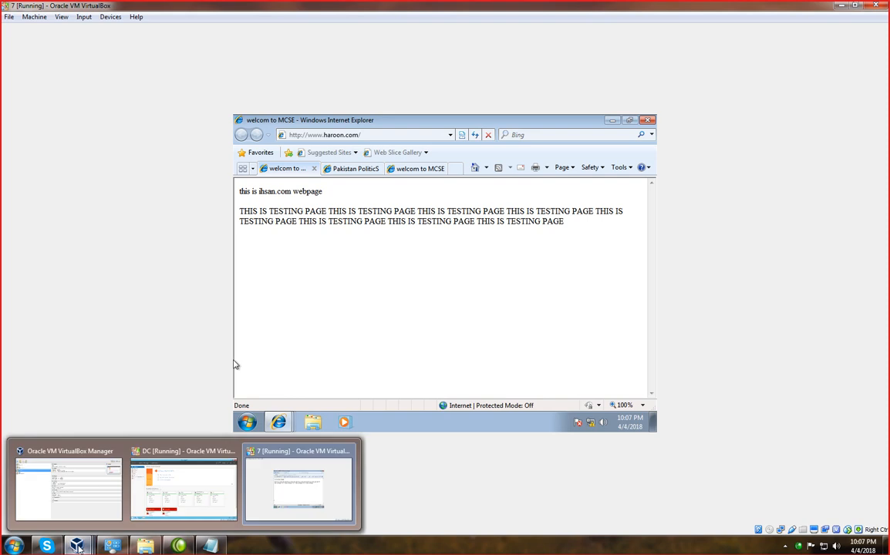
left_click(173, 486)
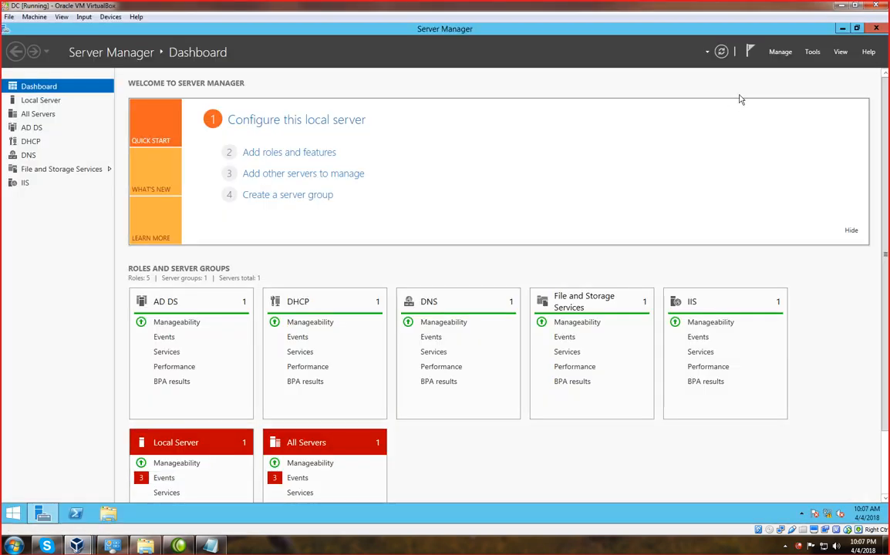
left_click(812, 52)
left_click(741, 194)
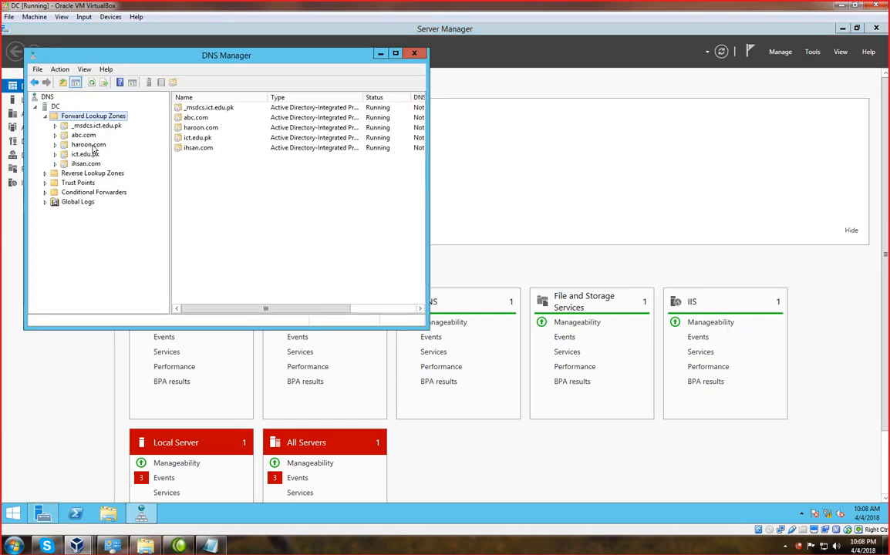
Check the records of the haroon.com and ict.edu.pk forward lookup zones, and maximize the DNS Manager window
left_click(91, 145)
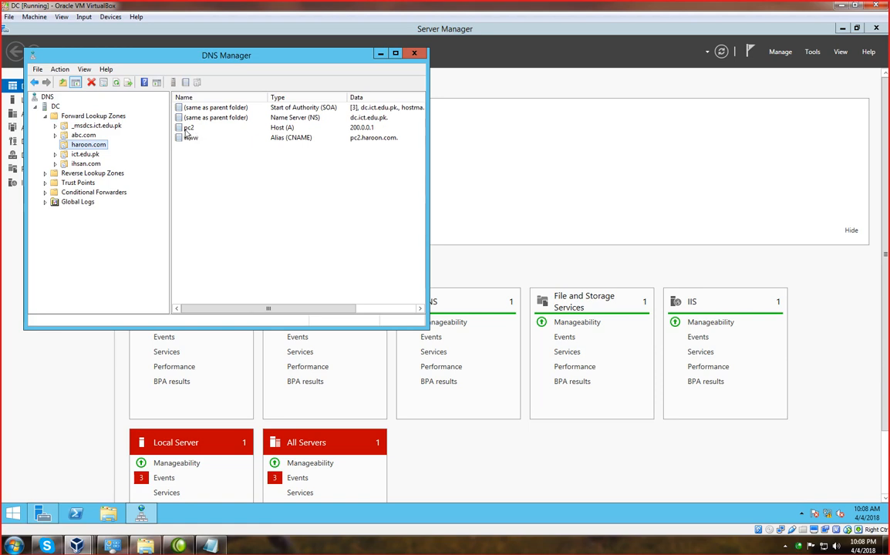
left_click(189, 128)
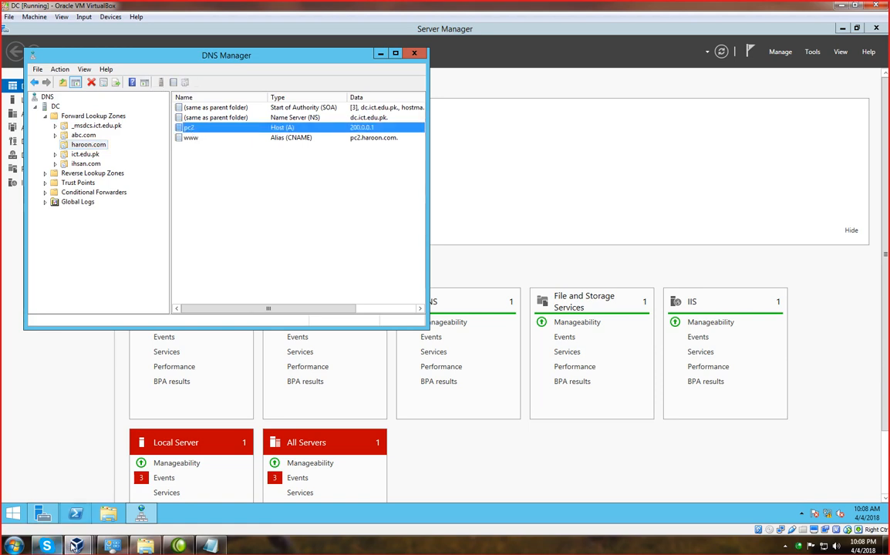
double_click(85, 154)
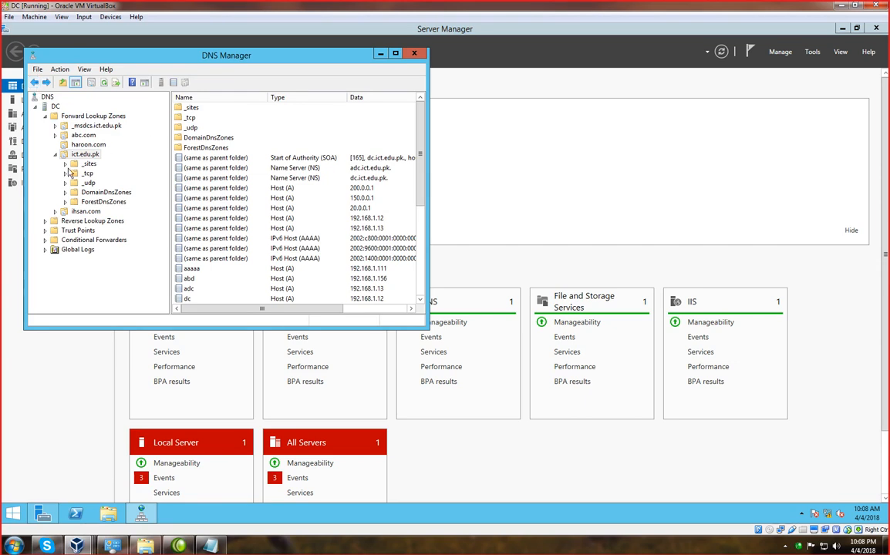
scroll(186, 213, "down", 2)
double_click(357, 48)
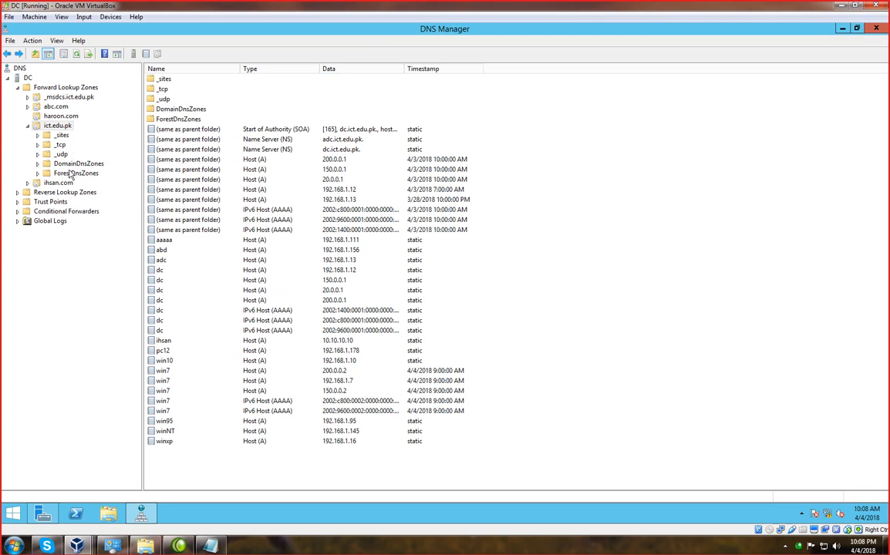
Review the host and alias records of the abc.com, haroon.com and ihsan.com zones, and switch to the Windows 7 virtual machine
left_click(28, 127)
left_click(54, 107)
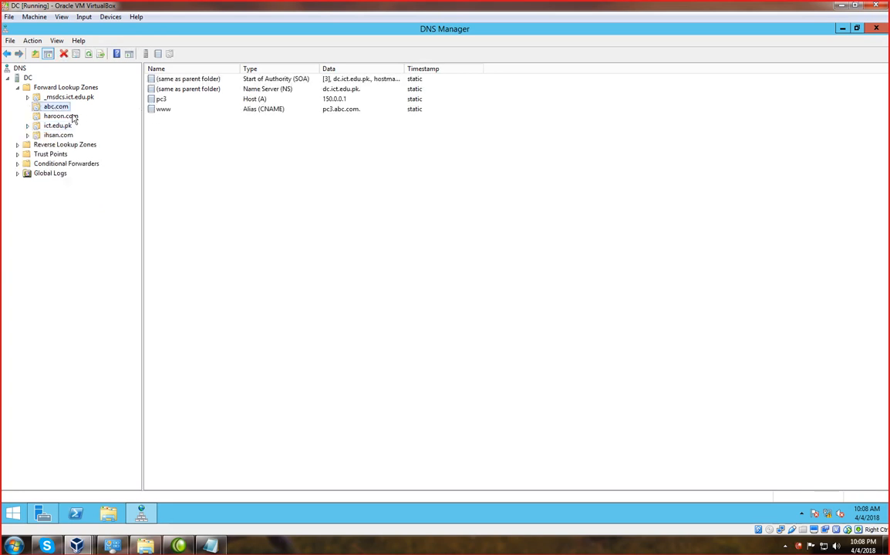
left_click(70, 117)
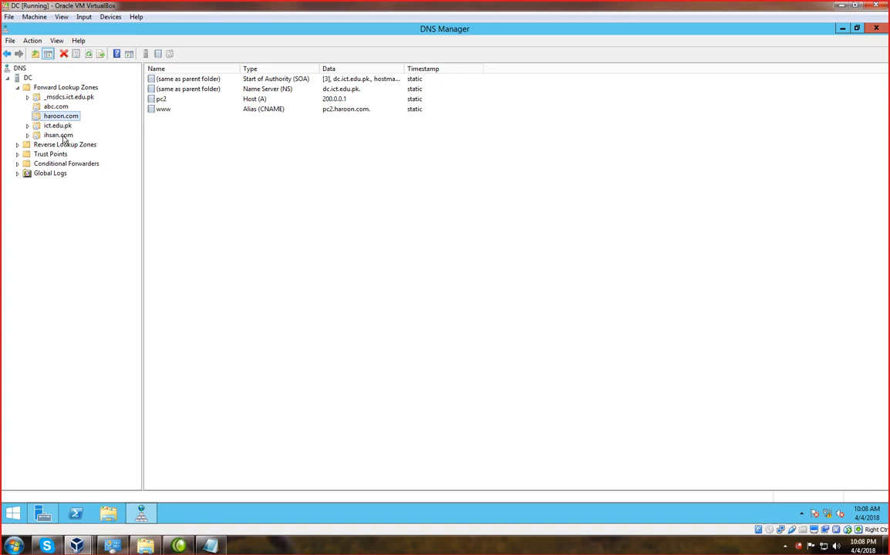
left_click(58, 134)
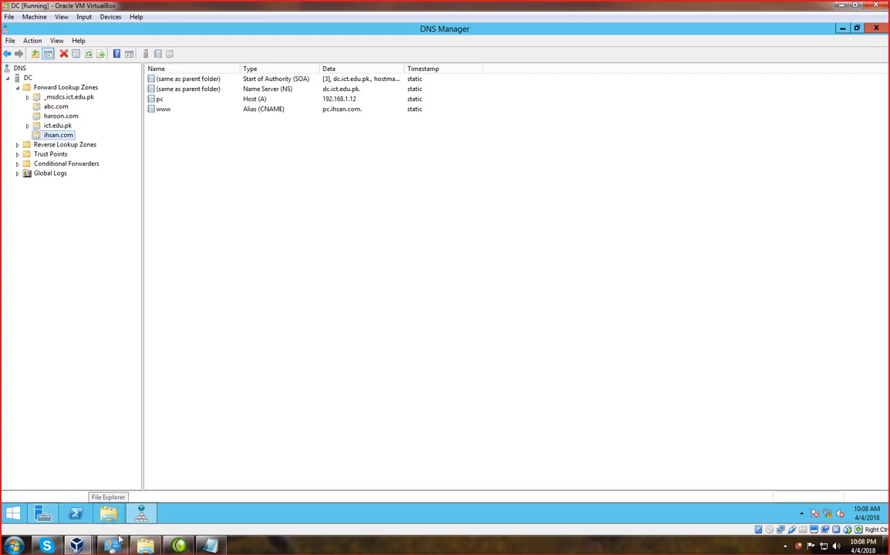
mouse_move(80, 547)
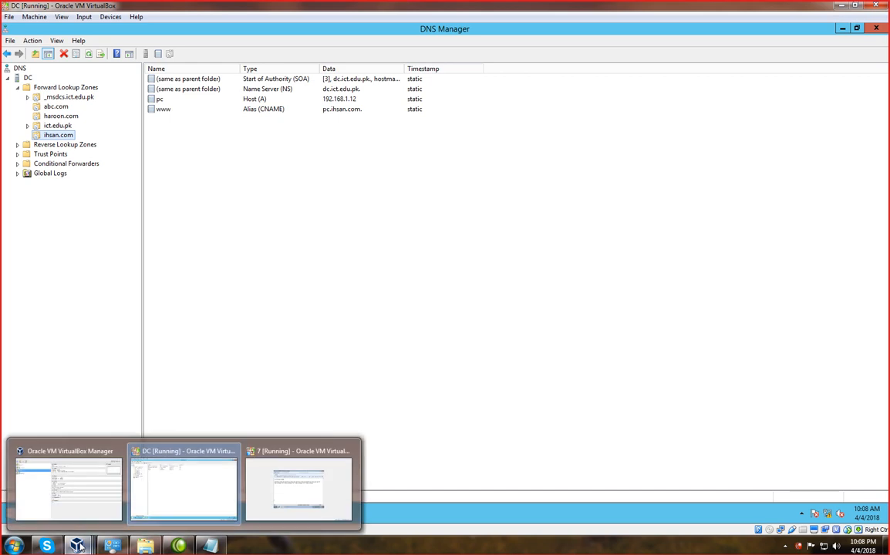
left_click(254, 458)
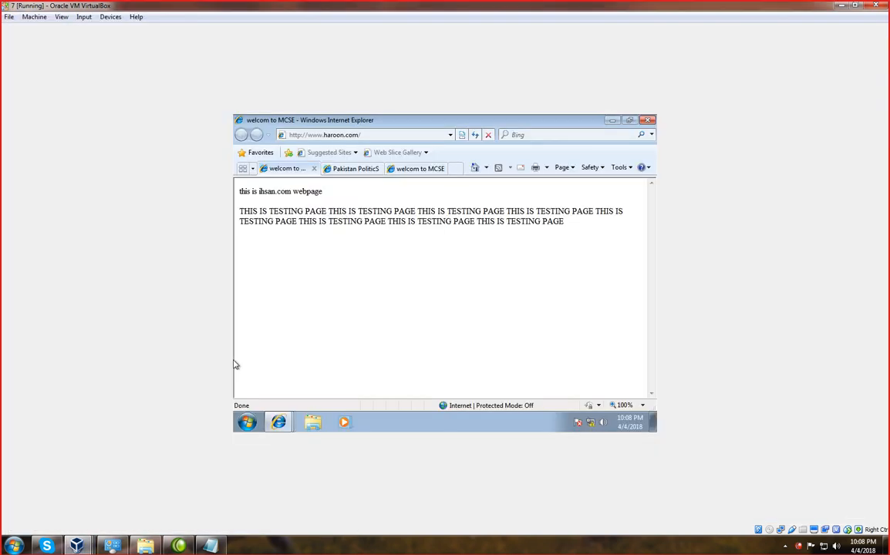
left_click(336, 135)
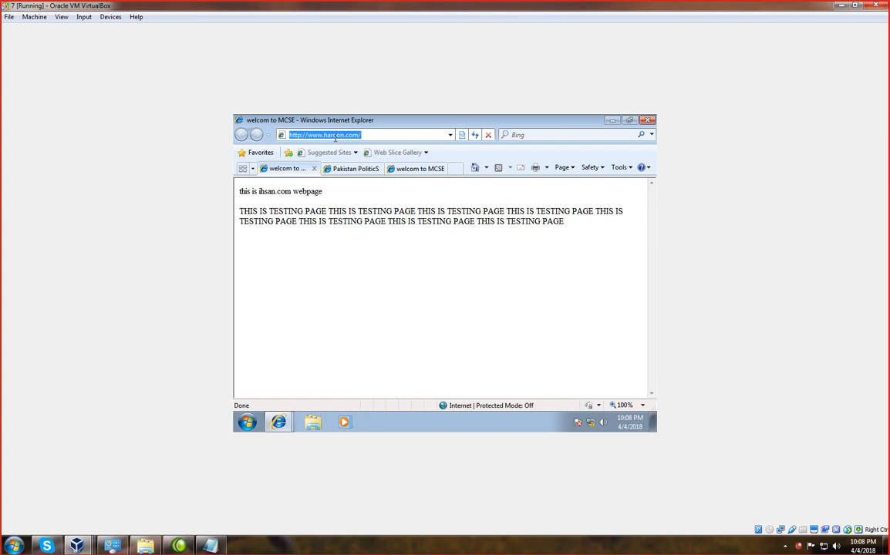
type("pc")
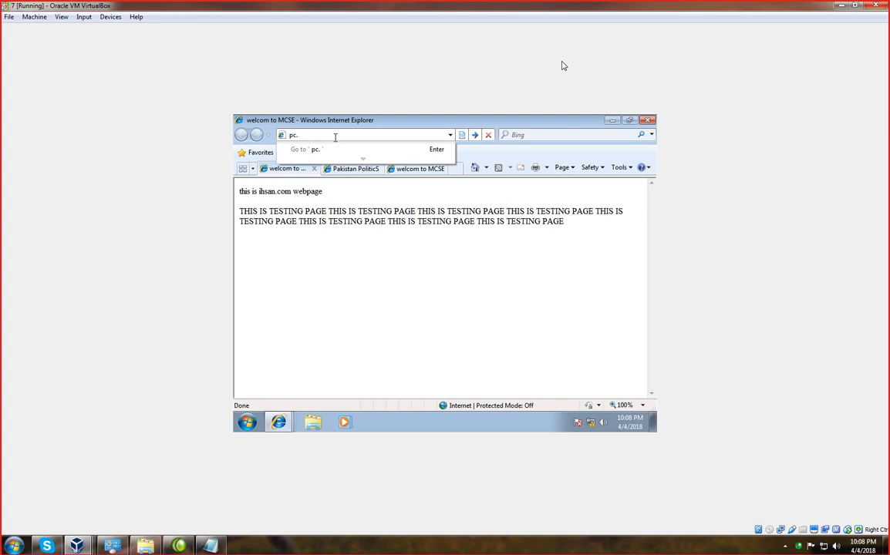
type(".ict.edup")
key("BackSpace")
key("BackSpace")
type("pk")
left_click_drag(333, 135, 266, 134)
type("p")
left_click_drag(475, 222, 417, 222)
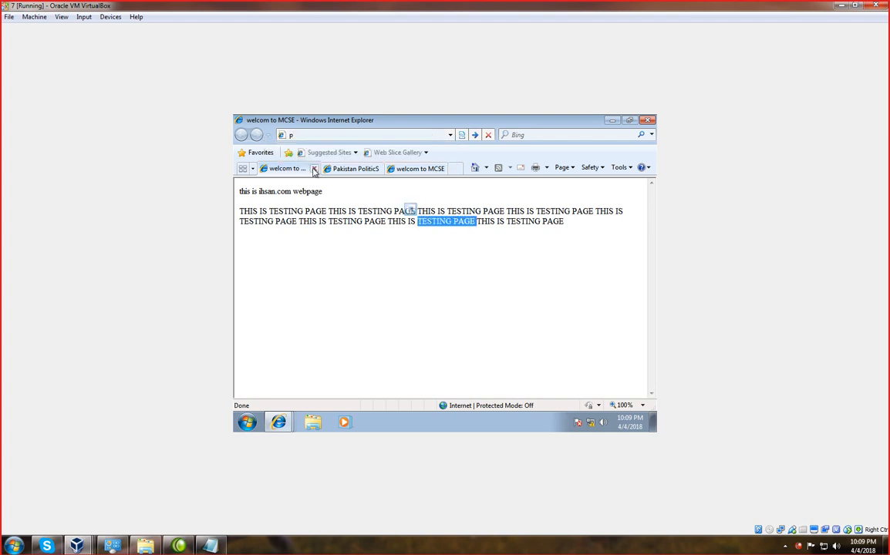
Close the Internet Explorer tabs of the tested websites and leave only a new blank tab open
left_click(313, 168)
left_click(343, 171)
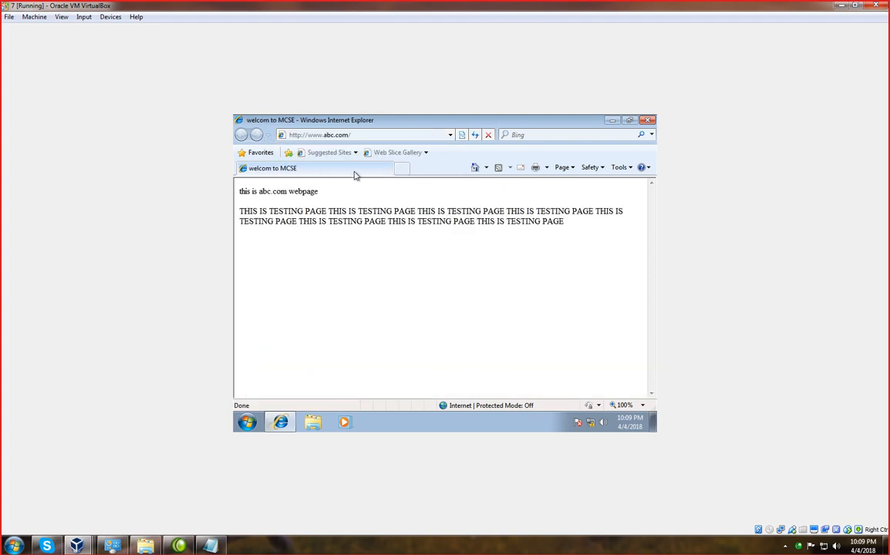
left_click(402, 169)
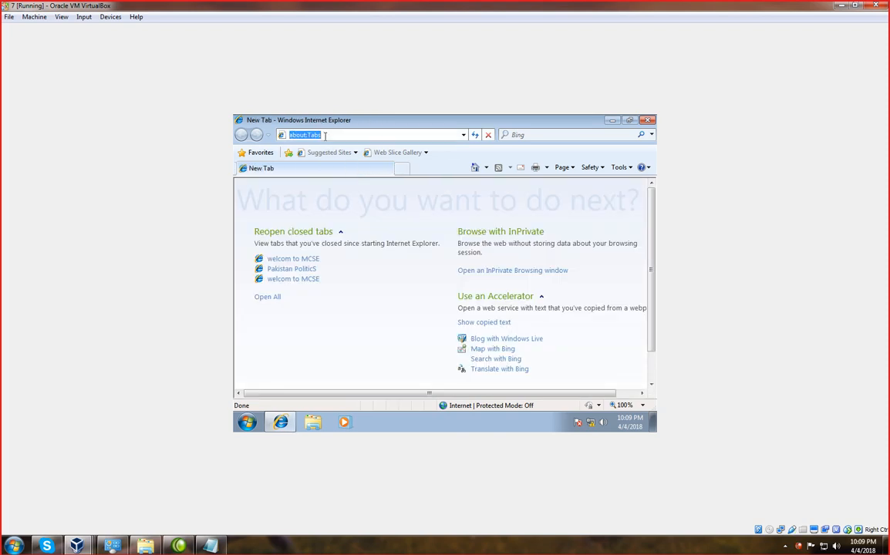
Try to load pc.ict.edu.pk in the blank tab
type("pc.")
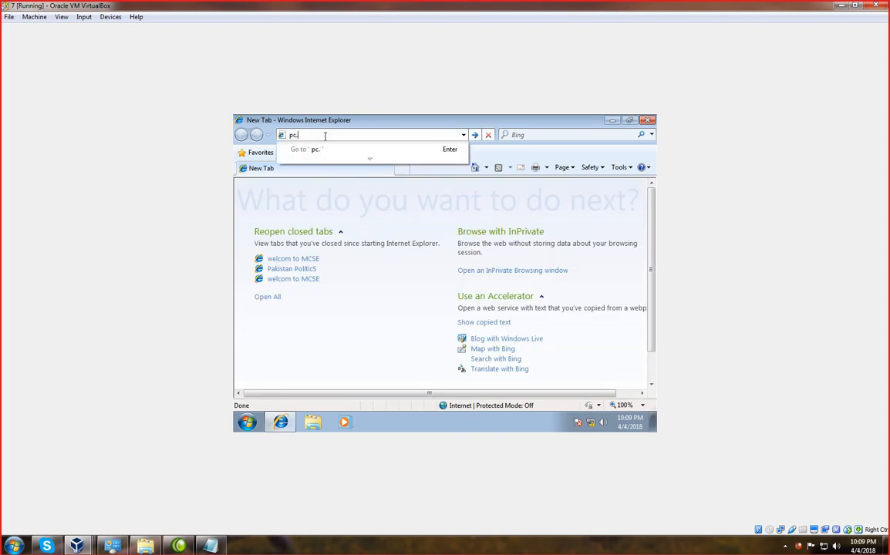
type("ict.edup")
type(".op")
key("BackSpace")
key("BackSpace")
type("pk")
key("Return")
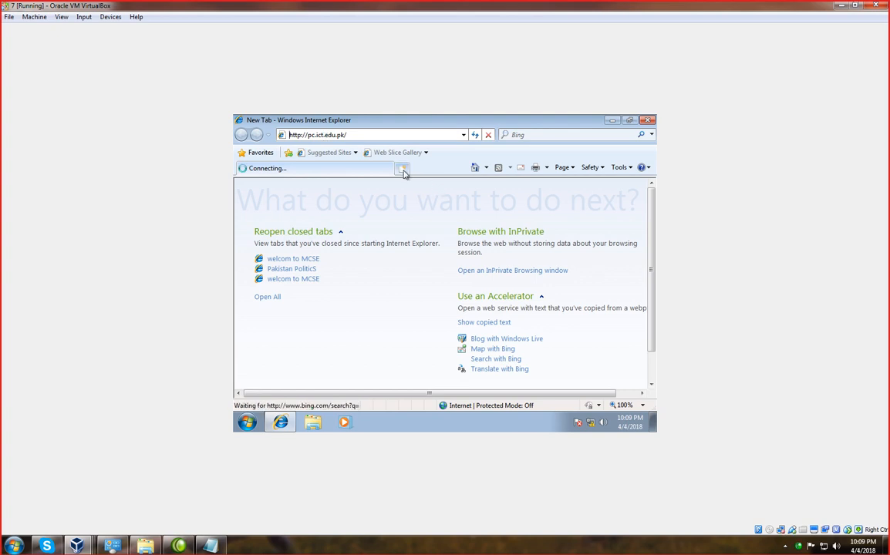
Try to load pc2.ict.edu.pk in a second browser tab
left_click(402, 169)
type("pc")
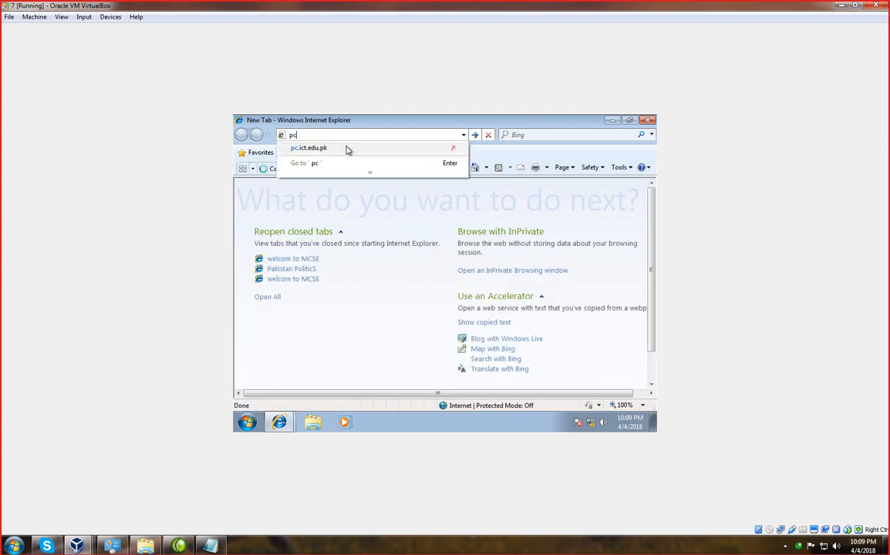
type("2.ict.e")
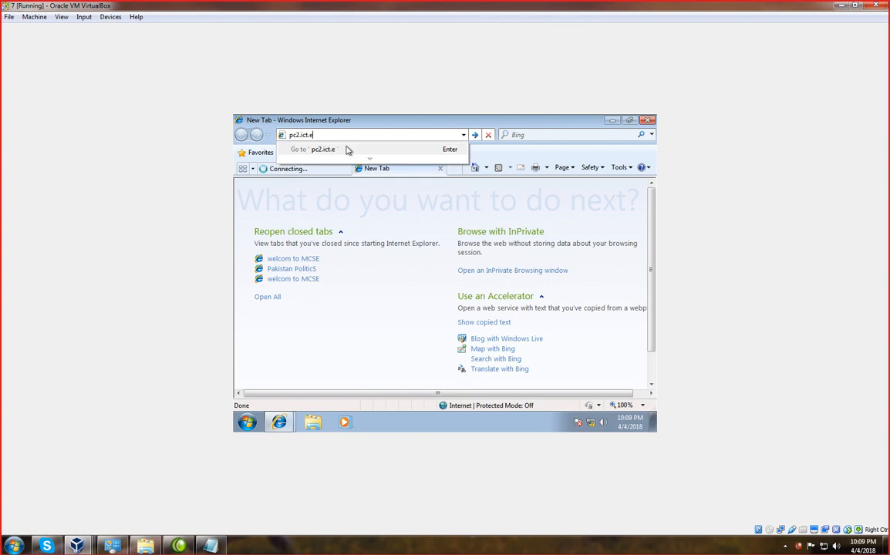
type("du.pk")
key("Return")
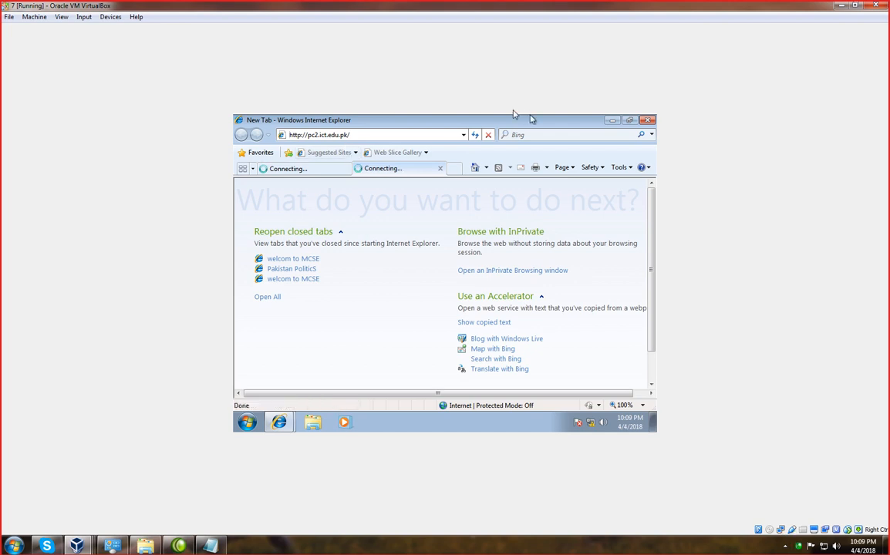
left_click(320, 548)
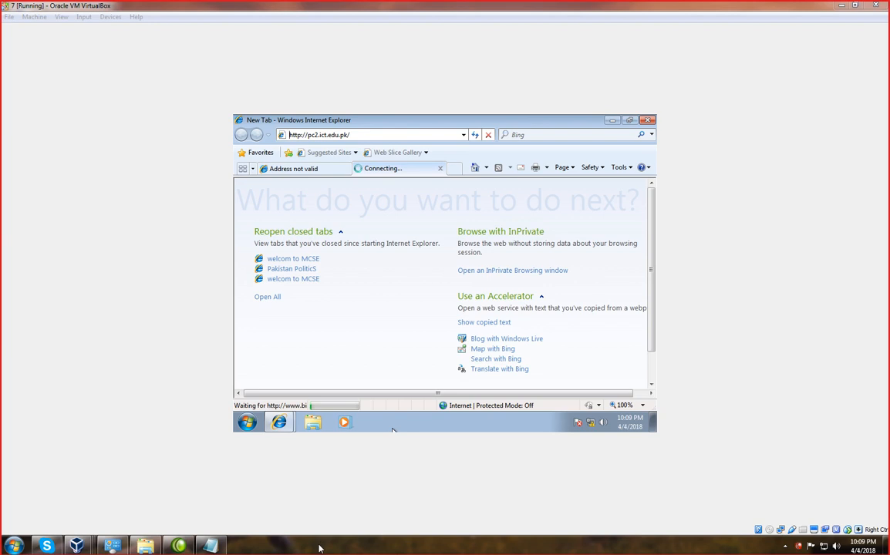